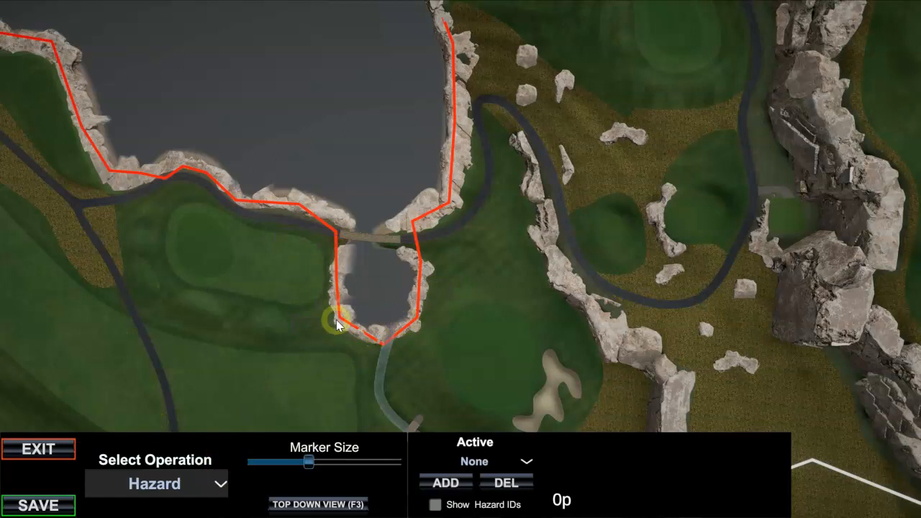
- Switch the marker operation from Hazard to Tees
left_click(341, 301)
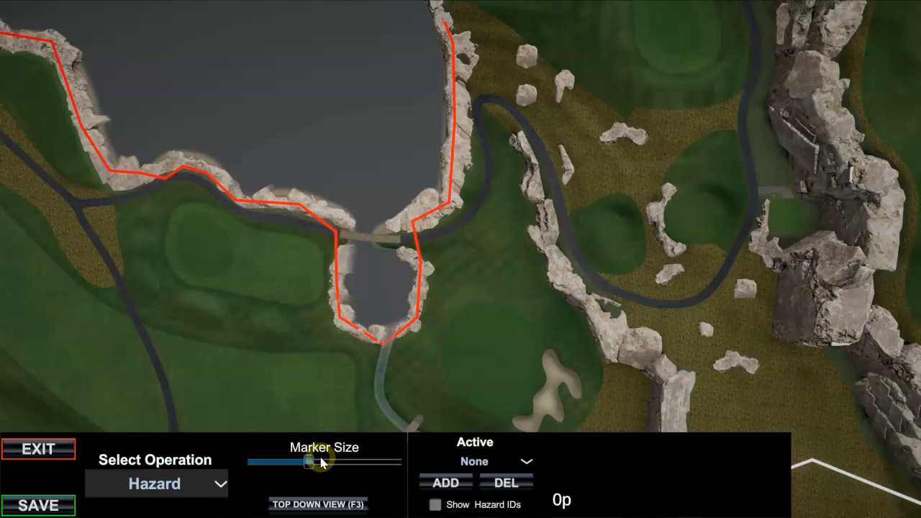
left_click(214, 484)
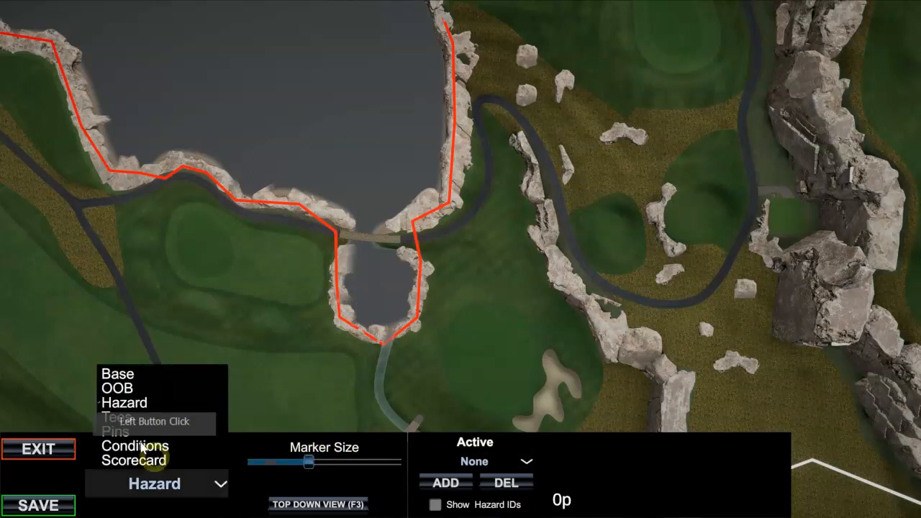
left_click(119, 417)
left_click(489, 465)
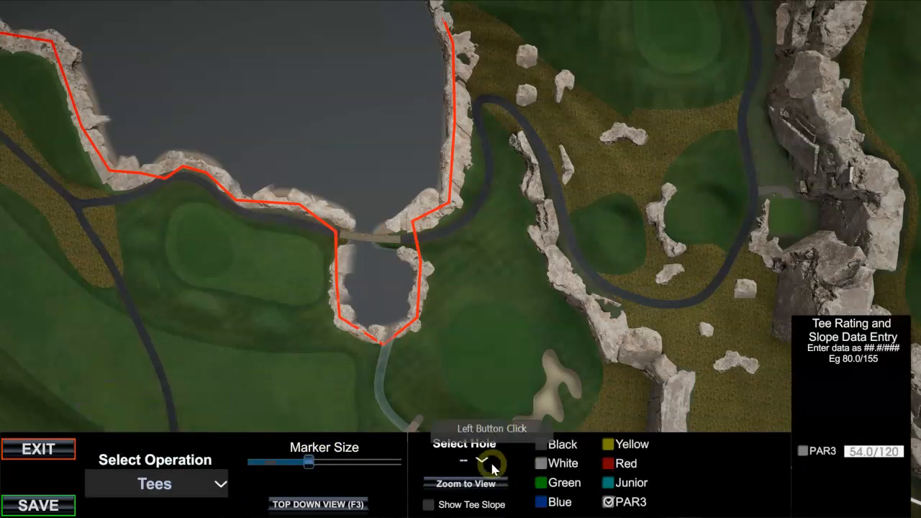
- Enable the White, Green, Red and Junior tees for the course, keeping PAR3 enabled
left_click(565, 446)
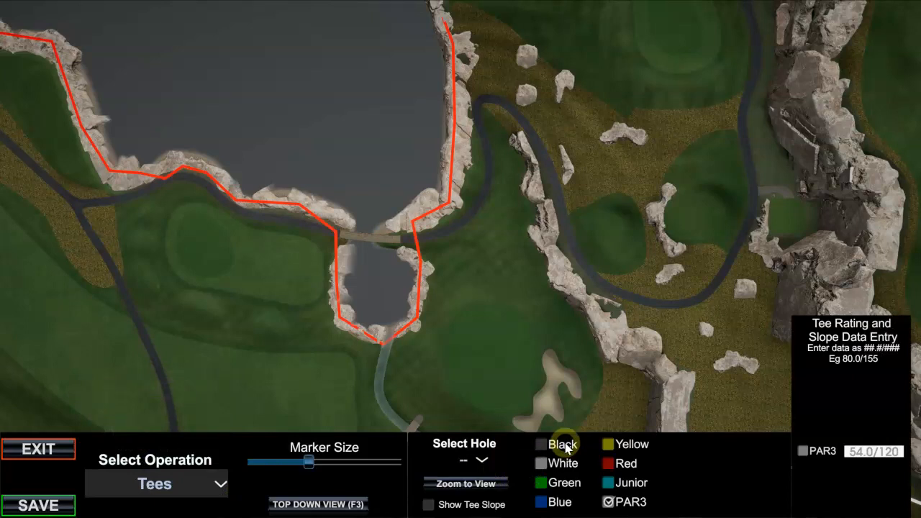
left_click(542, 468)
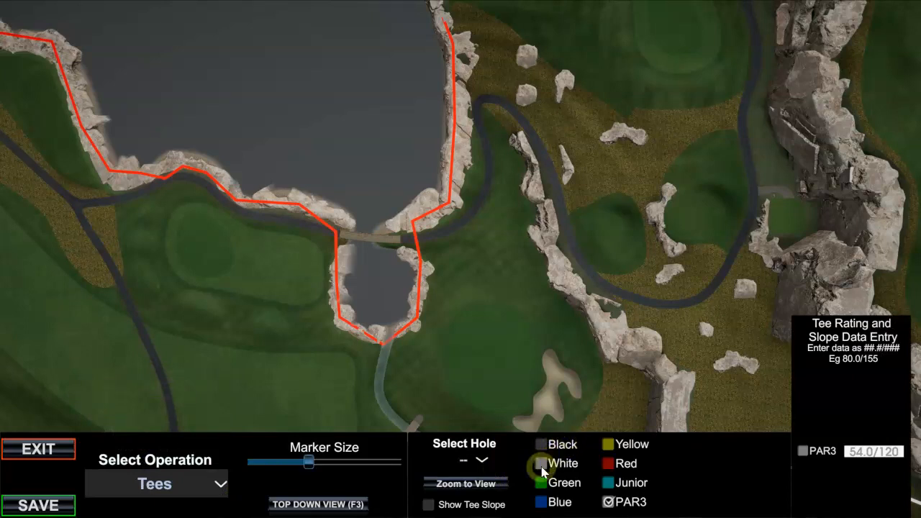
left_click(542, 465)
left_click(542, 482)
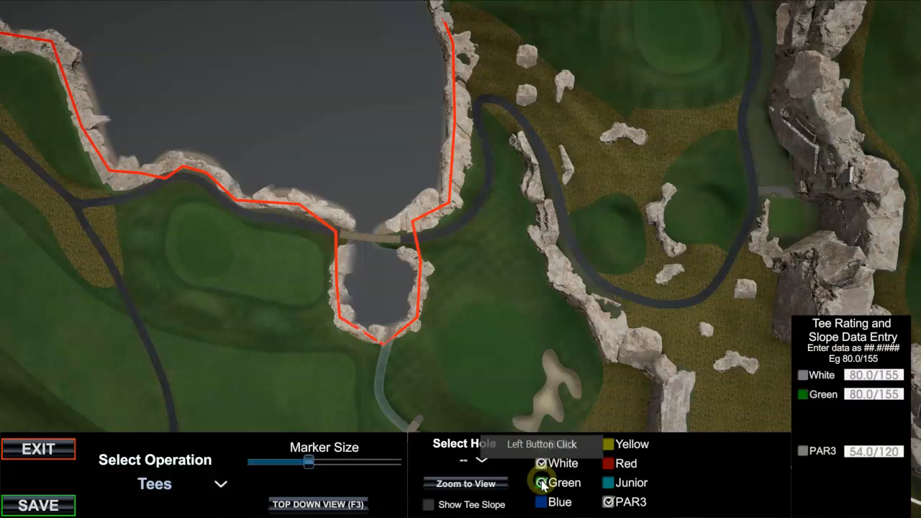
left_click(609, 465)
left_click(609, 502)
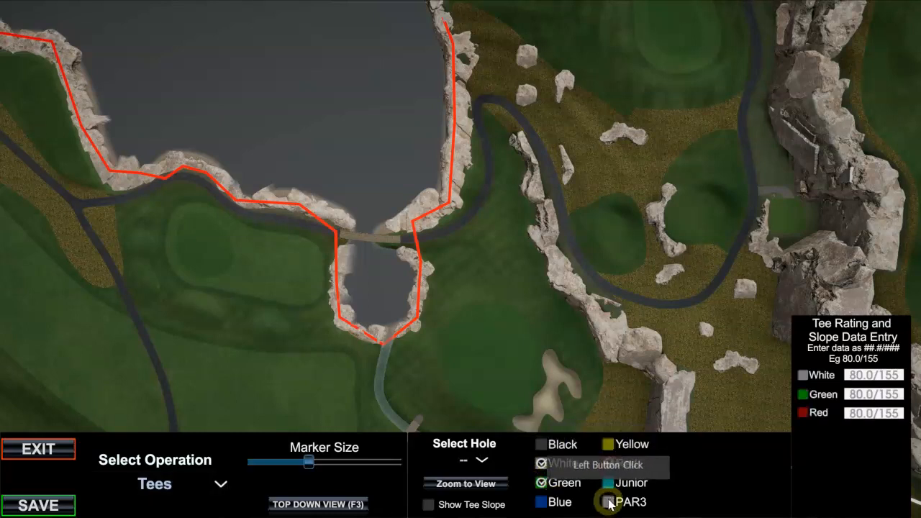
left_click(609, 483)
left_click(608, 502)
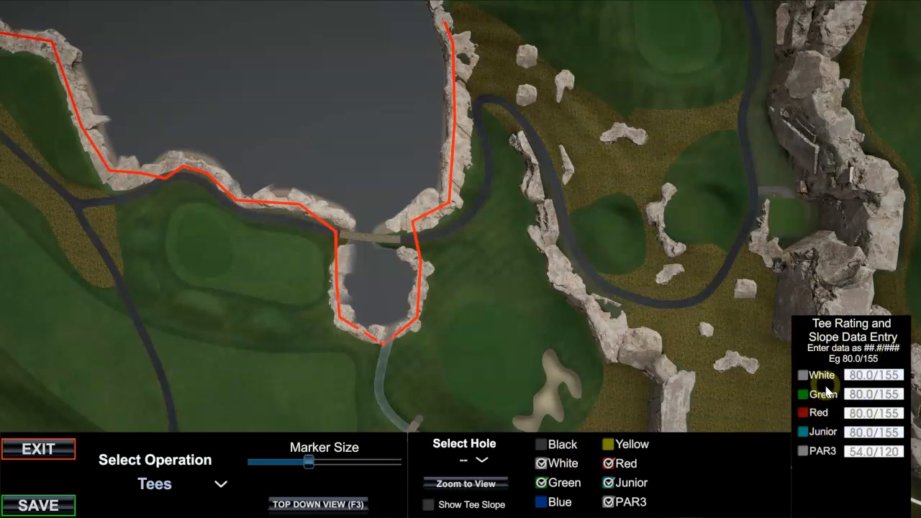
- Make hole 2 active and place its selected tees as a set on the grass just east of the small pond
left_click(482, 463)
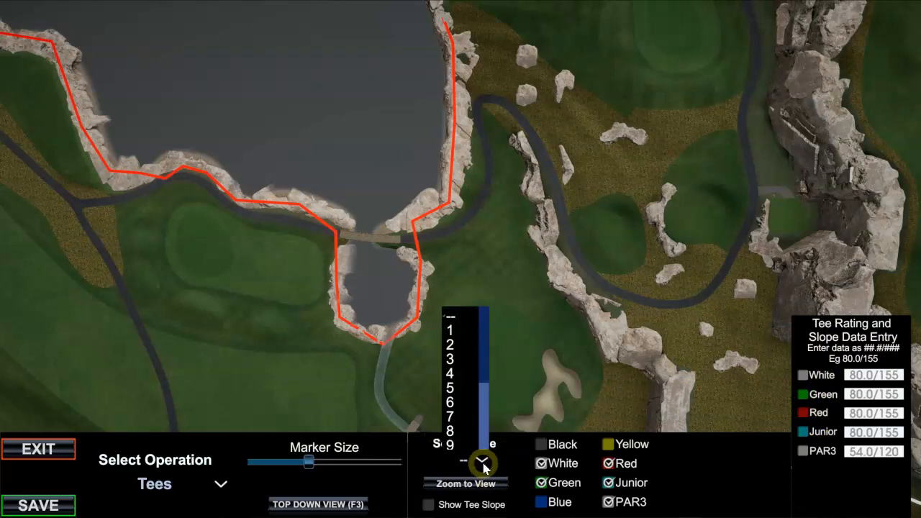
left_click(453, 346)
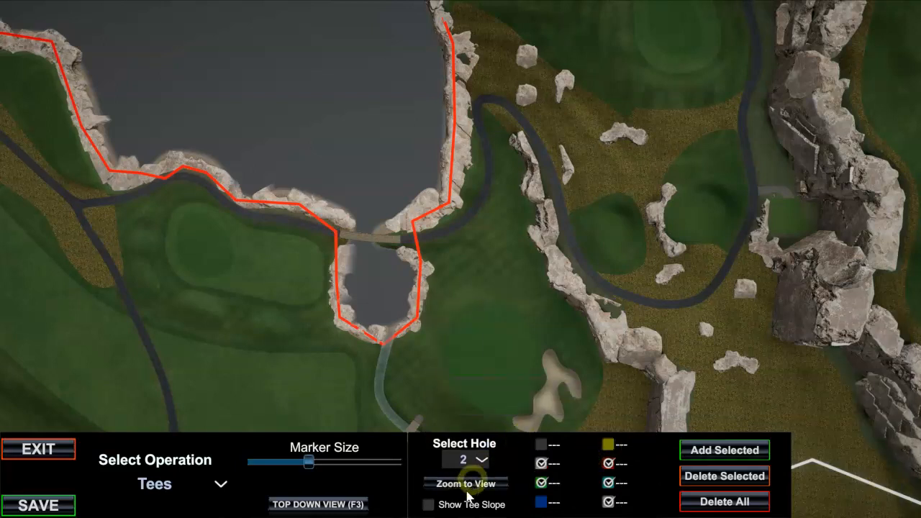
left_click(717, 452)
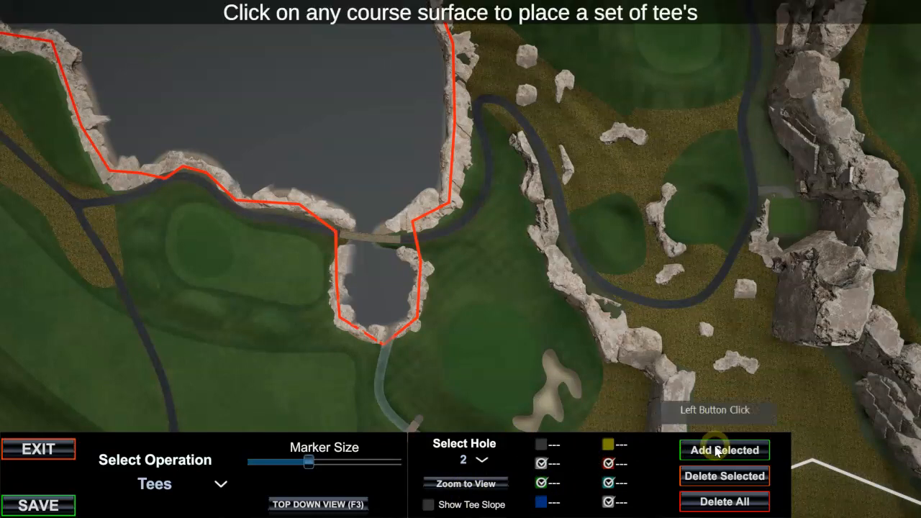
left_click(471, 284)
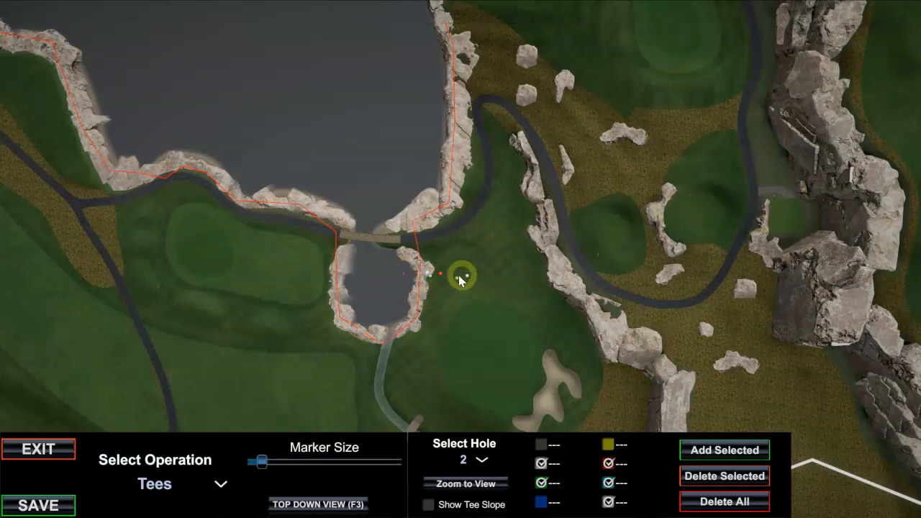
- Enlarge the markers and move hole 2's pink pin marker onto the green west of the pond
left_click_drag(262, 462, 306, 462)
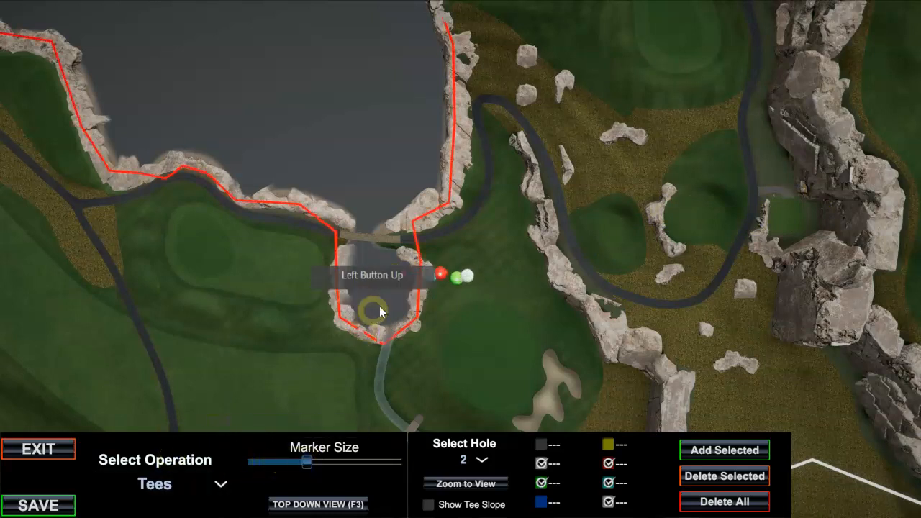
left_click(404, 275)
mouse_move(405, 281)
left_mouse_down()
mouse_move(250, 266)
mouse_move(204, 248)
left_mouse_up()
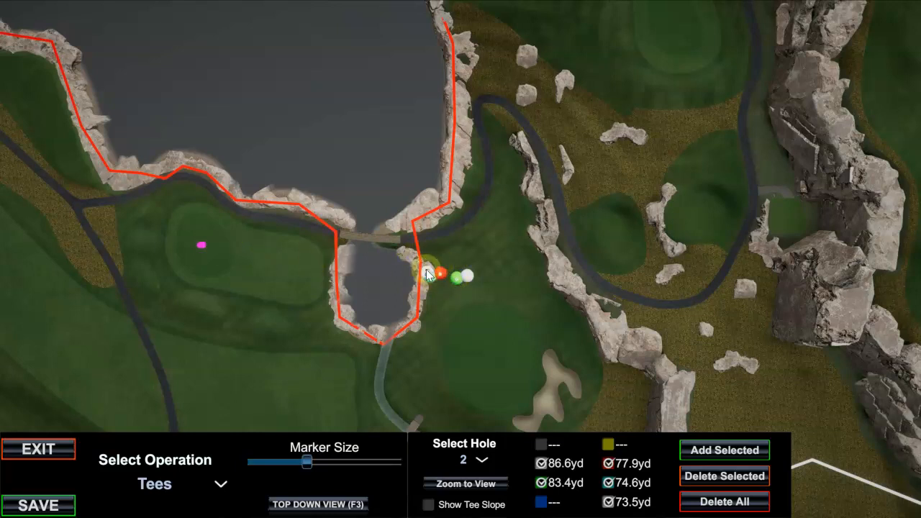
- Move hole 2's PAR3 tee to the nearest tee area at about 130 yd and the white tee to the farthest at about 180 yd
mouse_move(427, 274)
left_mouse_down()
mouse_move(491, 261)
mouse_move(512, 277)
left_mouse_up()
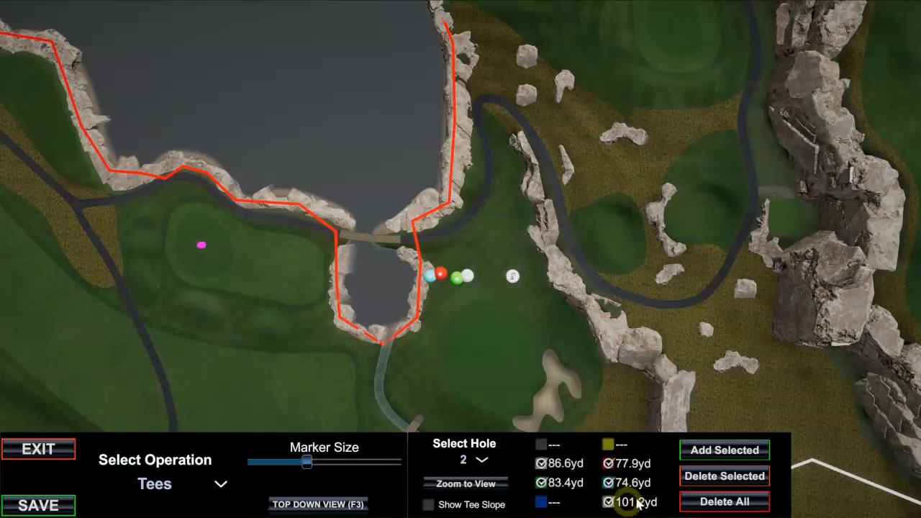
mouse_move(513, 275)
left_mouse_down()
mouse_move(509, 288)
mouse_move(612, 232)
left_mouse_up()
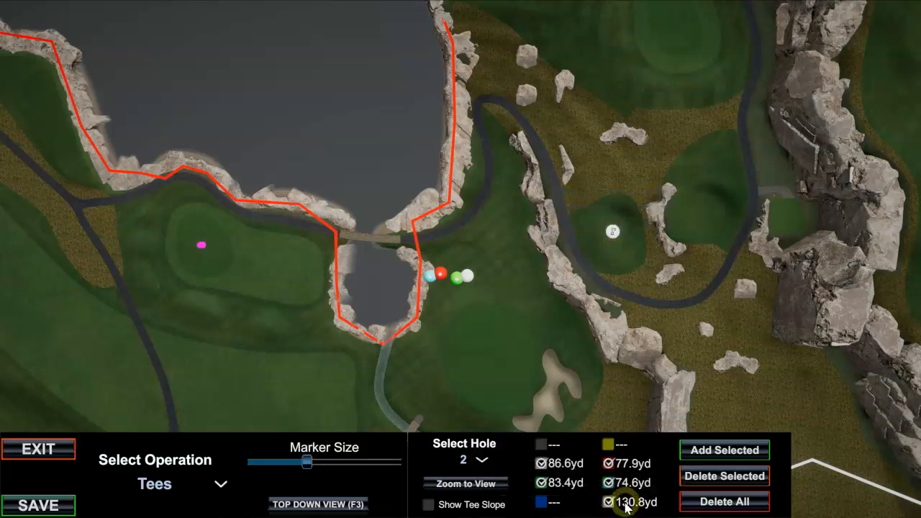
mouse_move(613, 232)
left_mouse_down()
mouse_move(452, 269)
mouse_move(689, 248)
mouse_move(775, 228)
mouse_move(788, 216)
left_mouse_up()
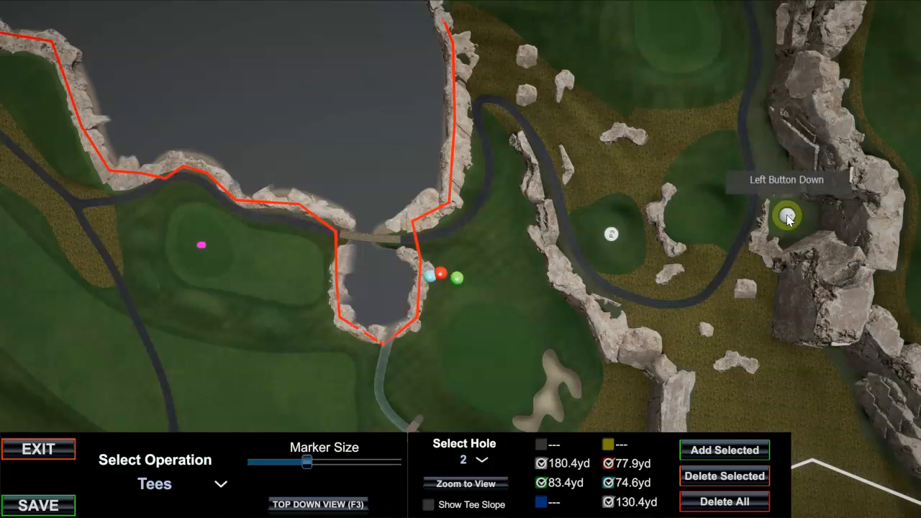
left_click_drag(789, 219, 788, 218)
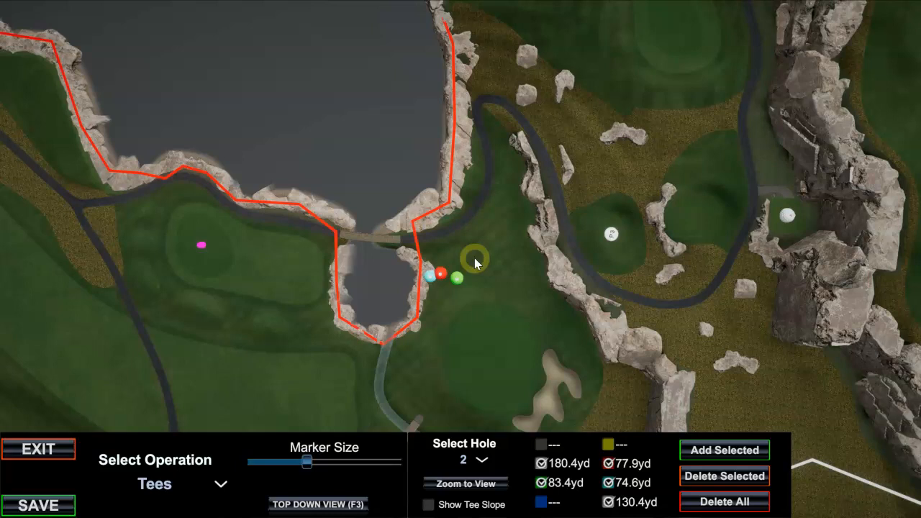
- Move hole 2's green tee to about 155 yd, the red tee to about 130 yd and the junior tee to about 87 yd
mouse_move(460, 284)
left_mouse_down()
mouse_move(640, 251)
mouse_move(674, 220)
mouse_move(697, 217)
left_mouse_up()
mouse_move(442, 275)
left_mouse_down()
mouse_move(586, 239)
mouse_move(607, 244)
mouse_move(612, 235)
left_mouse_up()
left_click_drag(430, 274, 474, 270)
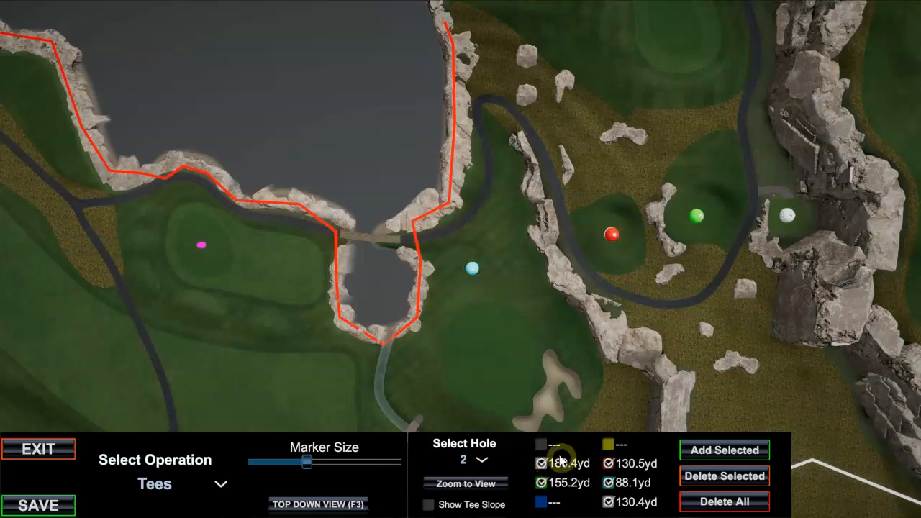
left_click_drag(474, 272, 480, 275)
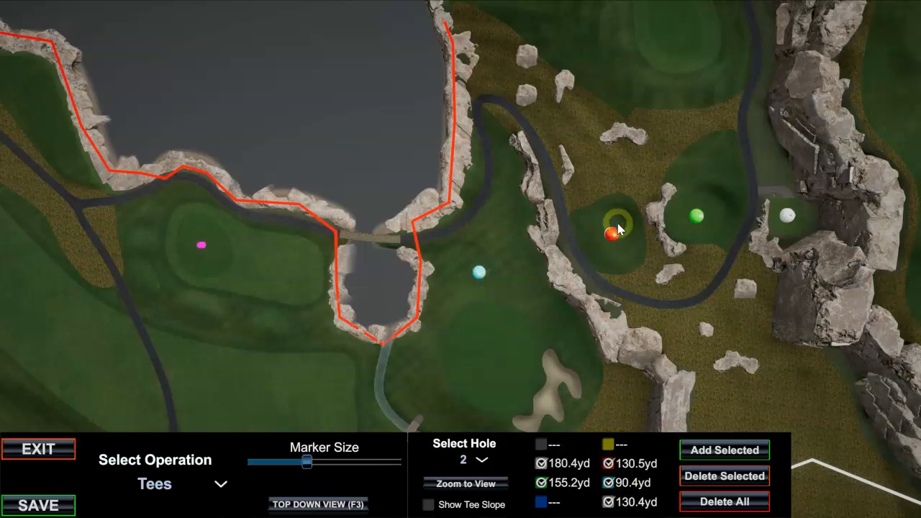
mouse_move(484, 266)
left_mouse_down()
mouse_move(473, 276)
mouse_move(498, 269)
mouse_move(469, 273)
left_mouse_up()
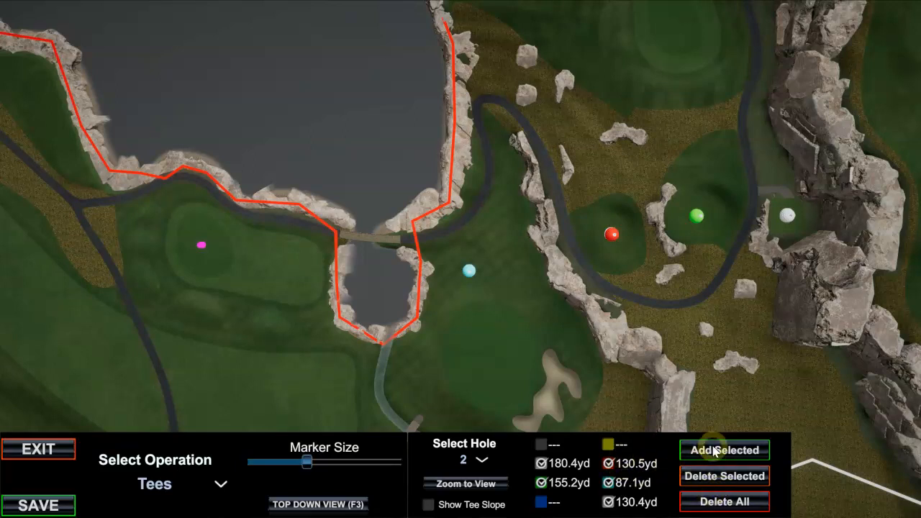
- Add a yellow tee to hole 2 and position it beside the junior tee at about 90 yd
left_click(609, 445)
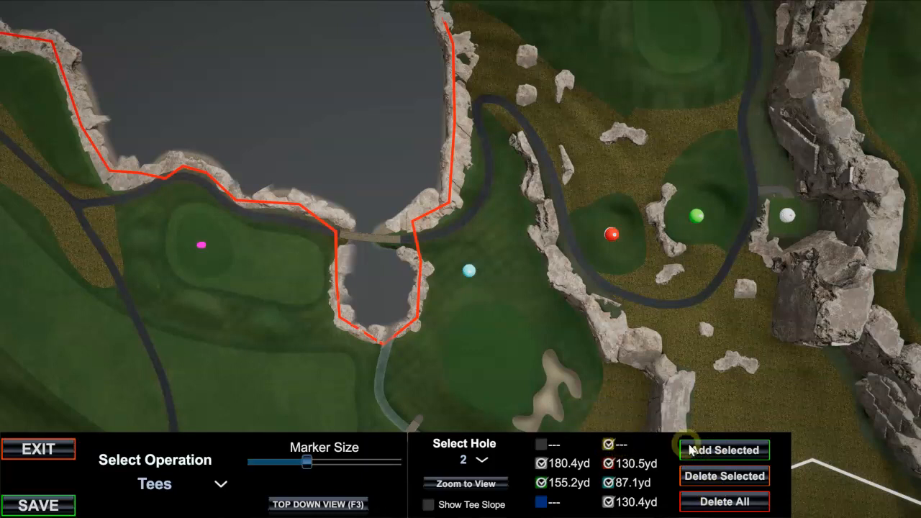
left_click(720, 450)
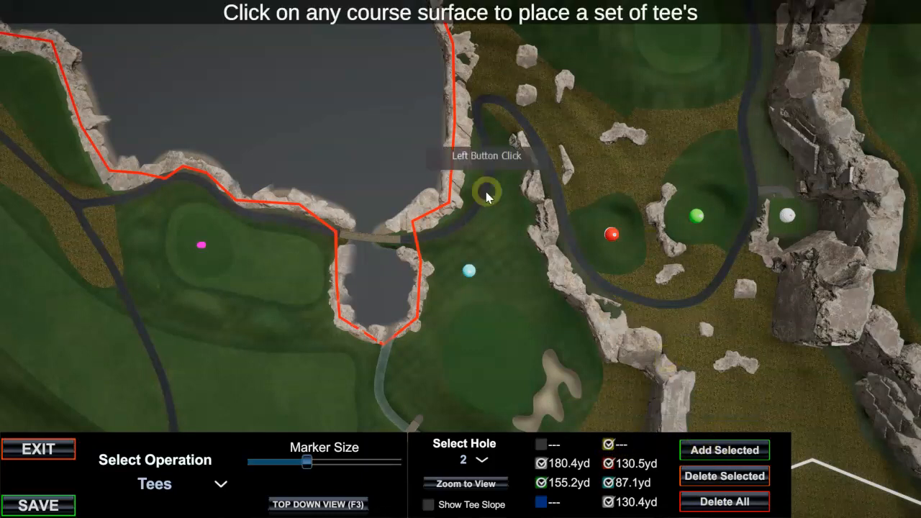
left_click(487, 279)
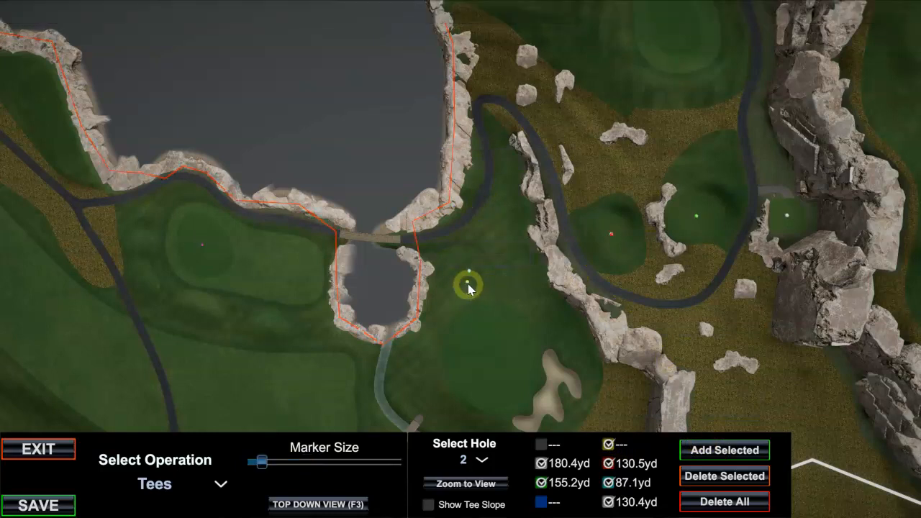
left_click(469, 283)
left_click(473, 283)
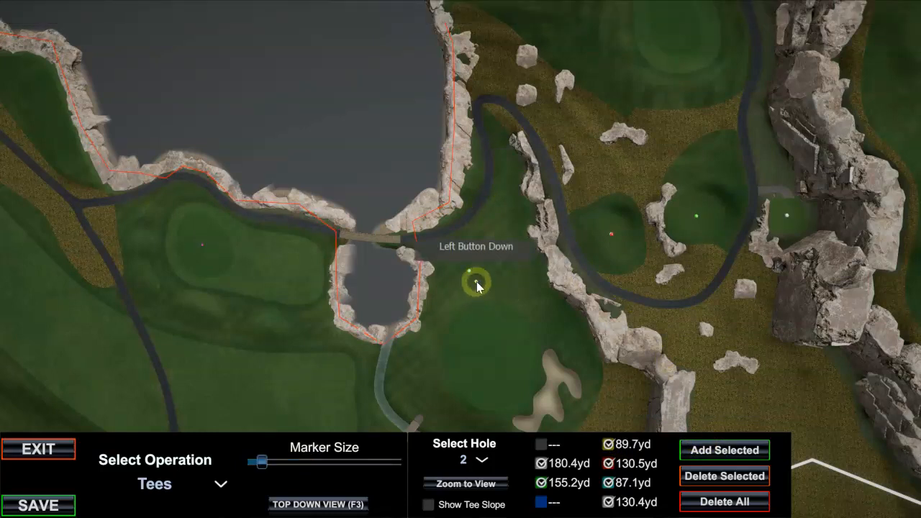
- Delete hole 2's white, green, red, junior and PAR3 tees and place them again as a set on the grass east of the pond
left_click(721, 476)
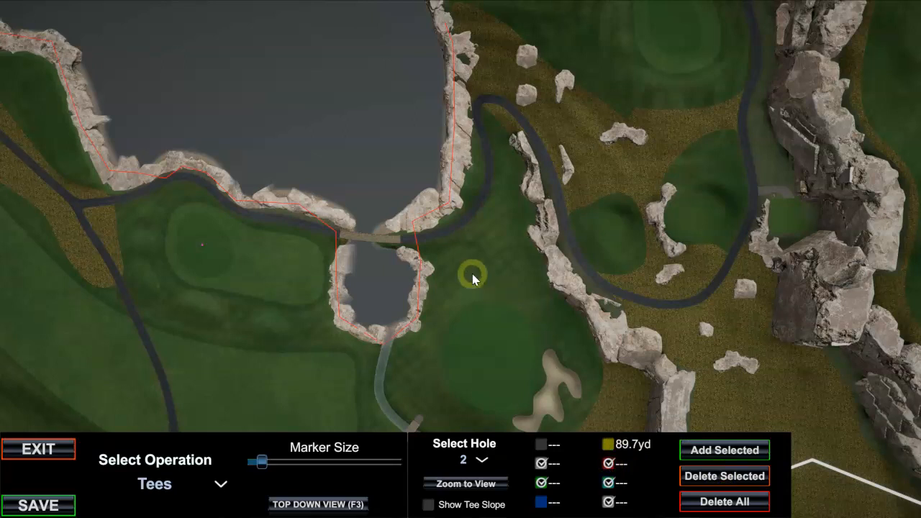
left_click(709, 454)
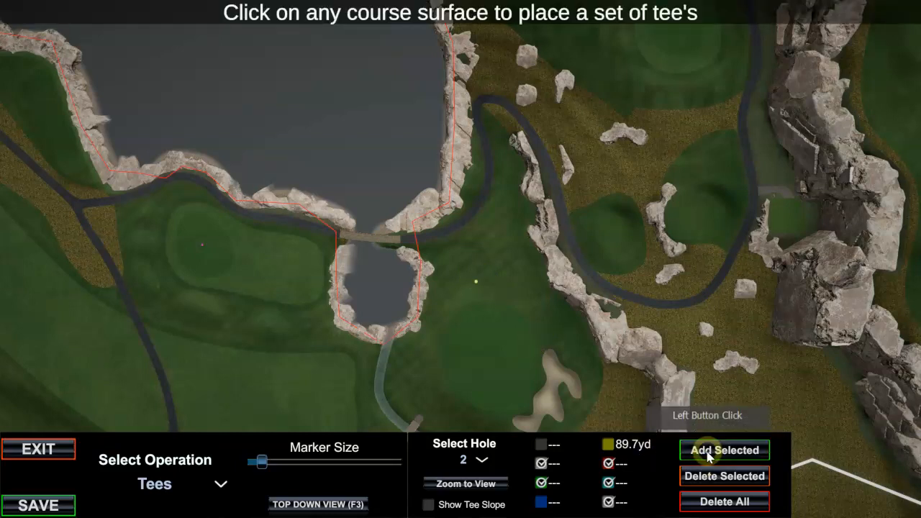
left_click(515, 276)
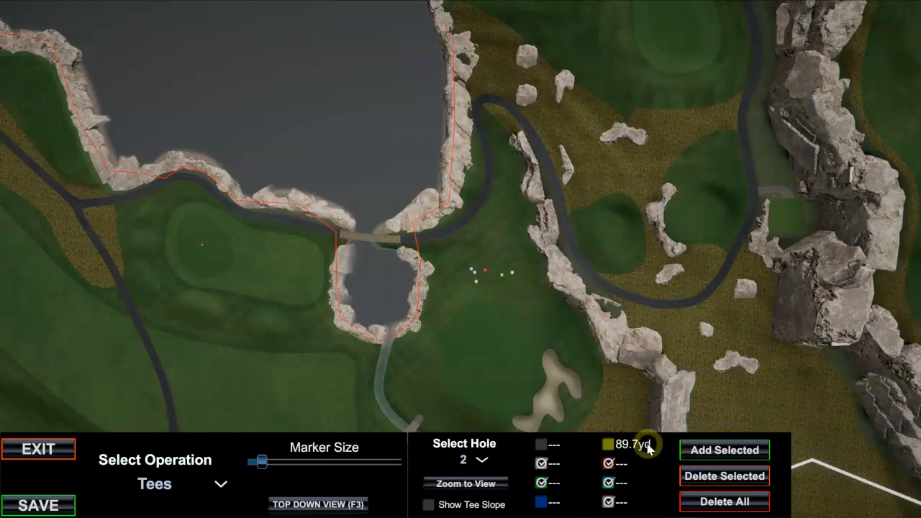
- Delete only the yellow tee from hole 2
left_click(611, 464)
left_click(612, 485)
left_click(610, 503)
left_click(544, 488)
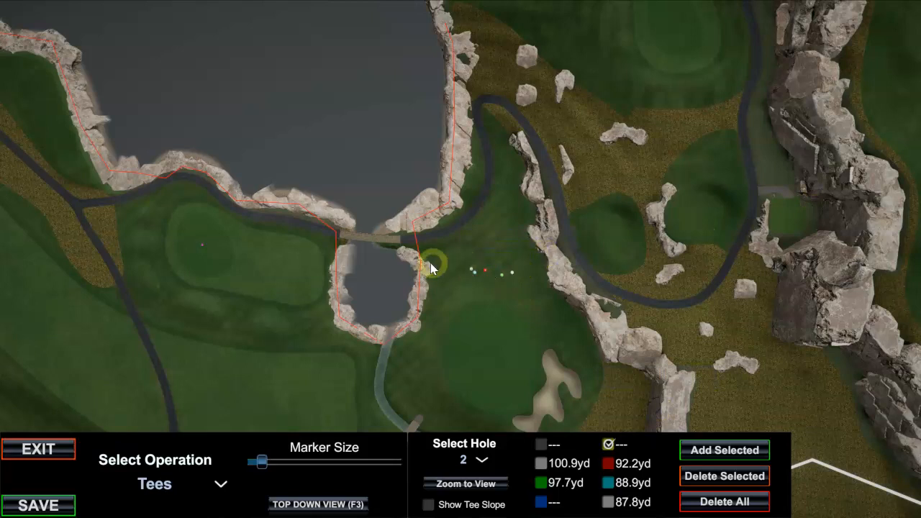
- Switch tee editing to hole 1 and delete all of its tees
right_click_drag(539, 231, 317, 257)
key("d")
key("shift+d")
key("s")
key("d")
key("s")
key("s")
key("d")
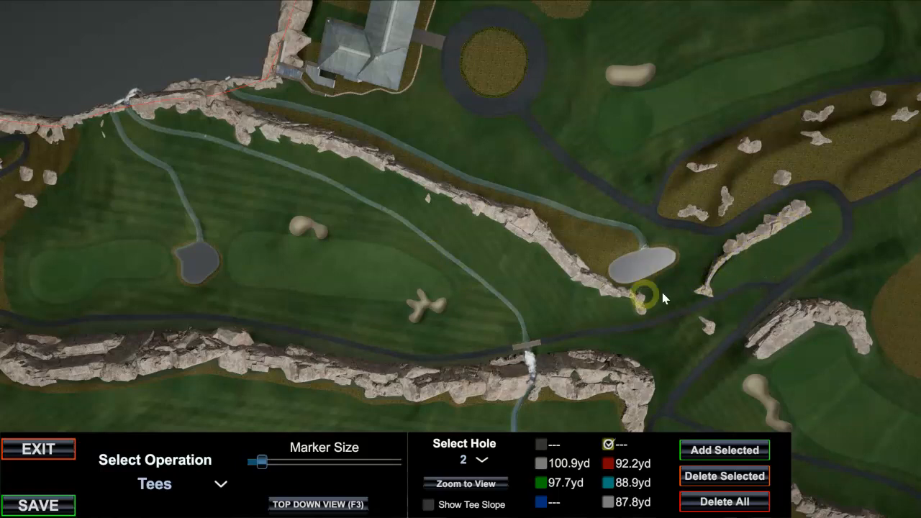
left_click(474, 459)
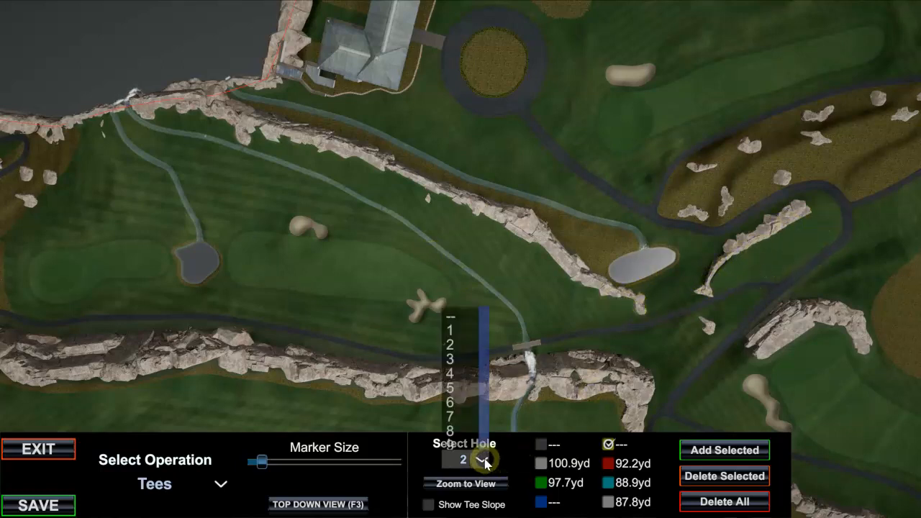
left_click(452, 334)
left_click(706, 499)
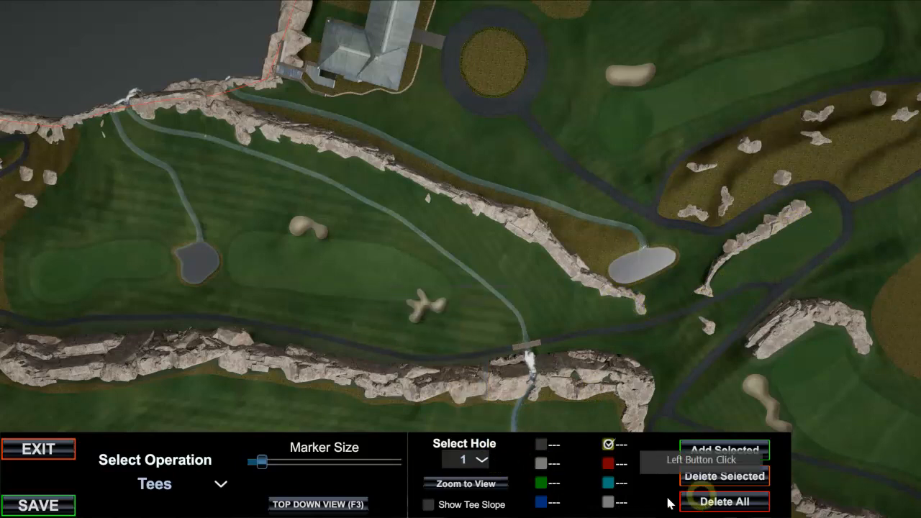
- Select the white, green, red, junior and PAR3 tees for hole 1 and deselect the yellow tee
left_click(542, 464)
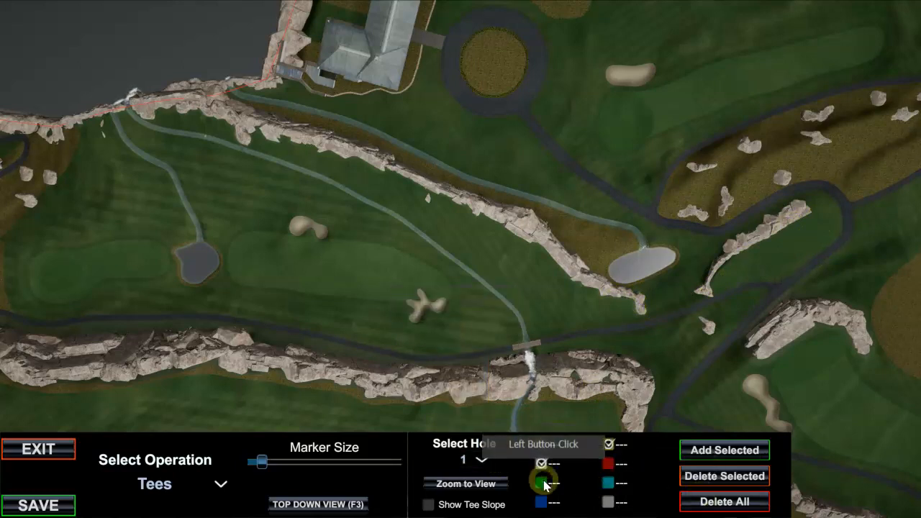
left_click(542, 482)
left_click(608, 464)
left_click(608, 445)
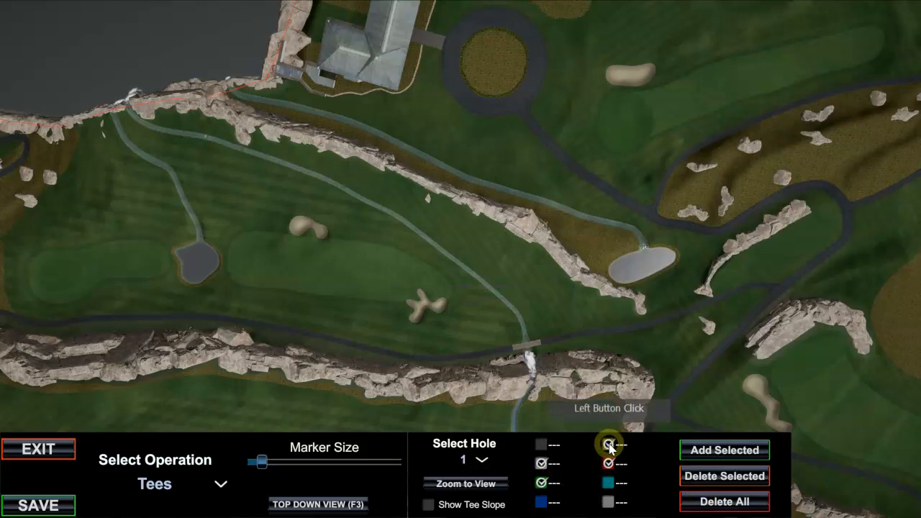
left_click(609, 482)
left_click(609, 501)
left_click(607, 475)
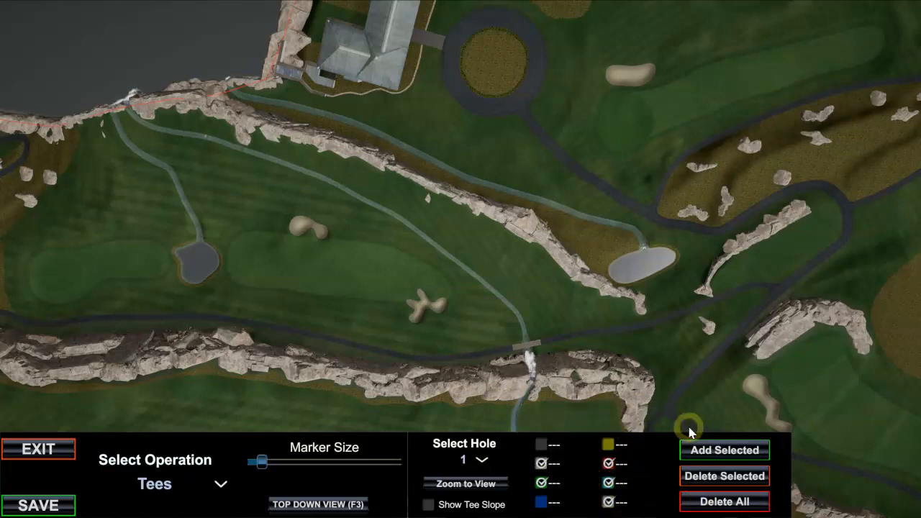
- Place hole 1's selected tees as a set on the fairway with larger markers, and move the aim point to mid-fairway and the pin to the western green
left_click(721, 451)
left_click(394, 266)
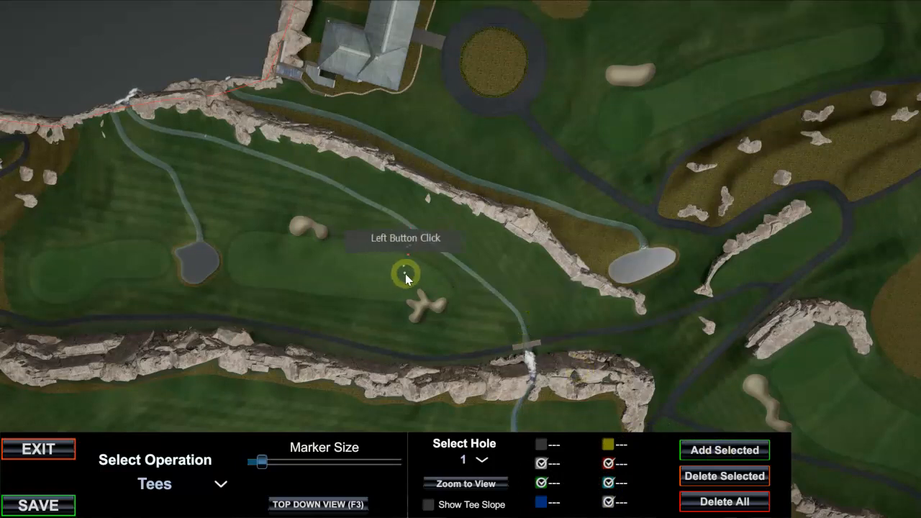
left_click_drag(262, 462, 331, 465)
left_click_drag(409, 239, 348, 264)
mouse_move(409, 228)
left_mouse_down()
mouse_move(158, 275)
mouse_move(69, 271)
mouse_move(62, 279)
left_mouse_up()
- Spread hole 1's tees out to about 342 yd (white), 320 yd (green), 259 yd (red), 170 yd (junior) and 105 yd (PAR3)
mouse_move(407, 247)
left_mouse_down()
mouse_move(480, 288)
mouse_move(464, 292)
mouse_move(452, 288)
mouse_move(774, 249)
mouse_move(820, 227)
left_mouse_up()
mouse_move(406, 264)
left_mouse_down()
mouse_move(773, 263)
mouse_move(767, 257)
left_mouse_up()
mouse_move(408, 254)
left_mouse_down()
mouse_move(434, 268)
mouse_move(625, 310)
left_mouse_up()
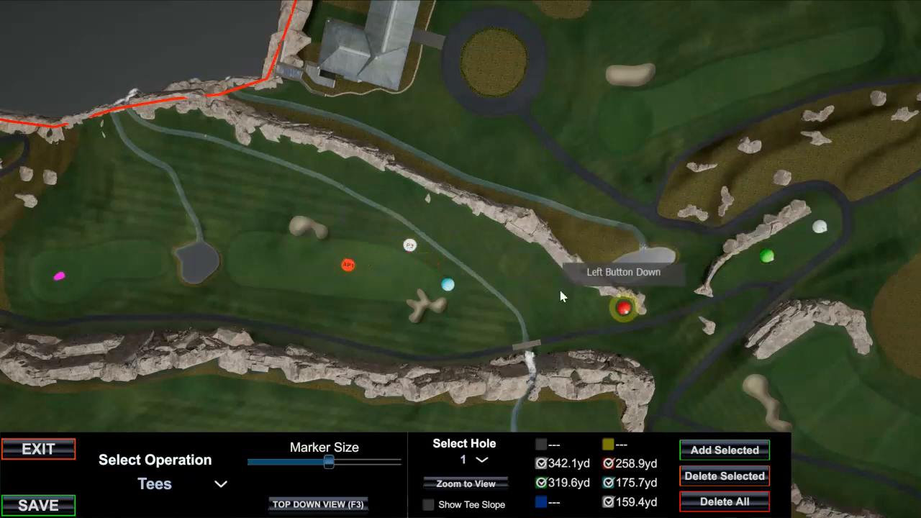
mouse_move(409, 246)
left_mouse_down()
mouse_move(407, 269)
mouse_move(390, 269)
mouse_move(392, 282)
mouse_move(337, 281)
mouse_move(288, 246)
left_mouse_up()
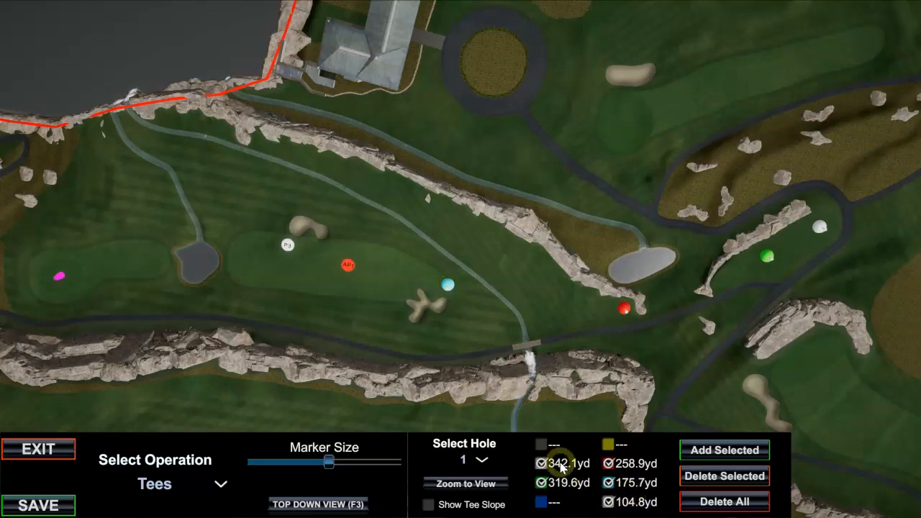
mouse_move(446, 283)
left_mouse_down()
mouse_move(455, 288)
mouse_move(436, 285)
left_mouse_up()
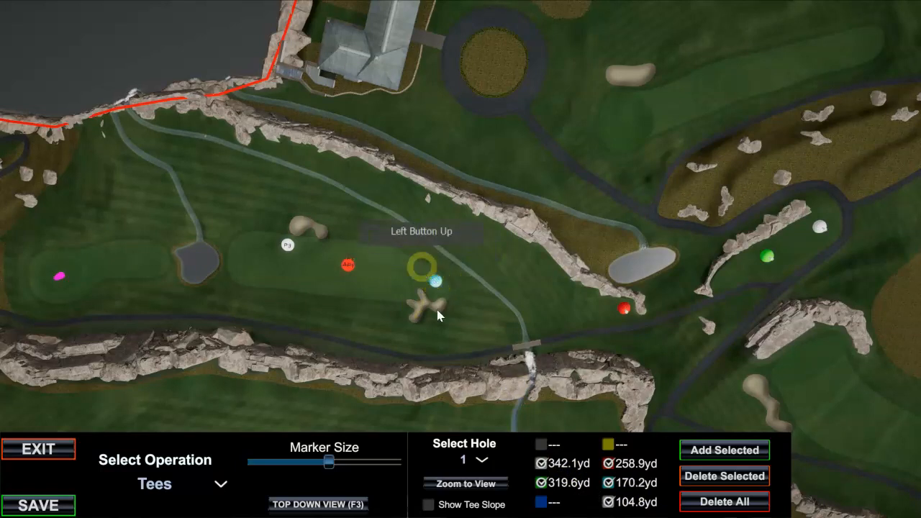
- Try hole 1's aim point near the clubhouse and at several fairway spots, finally setting it mid-fairway between the PAR3 and junior tees
left_click_drag(349, 266, 347, 270)
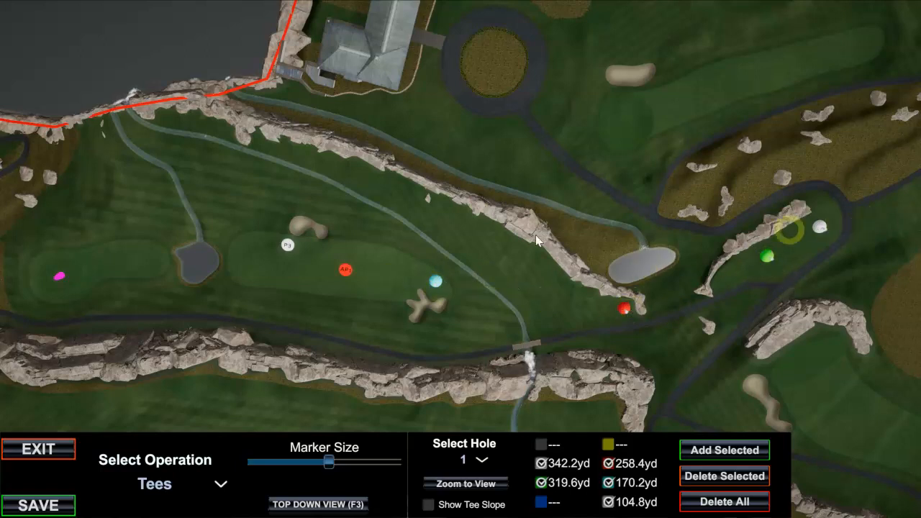
left_click_drag(346, 271, 467, 160)
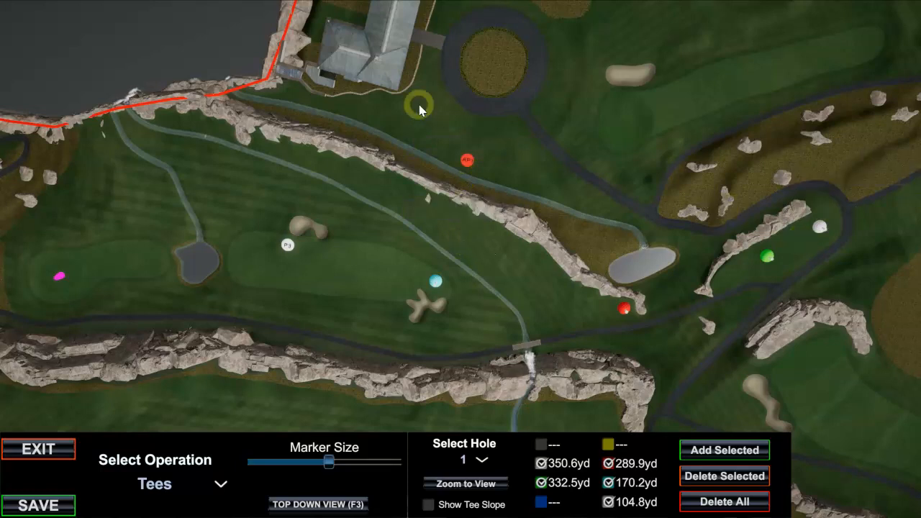
mouse_move(472, 161)
left_mouse_down()
mouse_move(372, 243)
mouse_move(358, 275)
left_mouse_up()
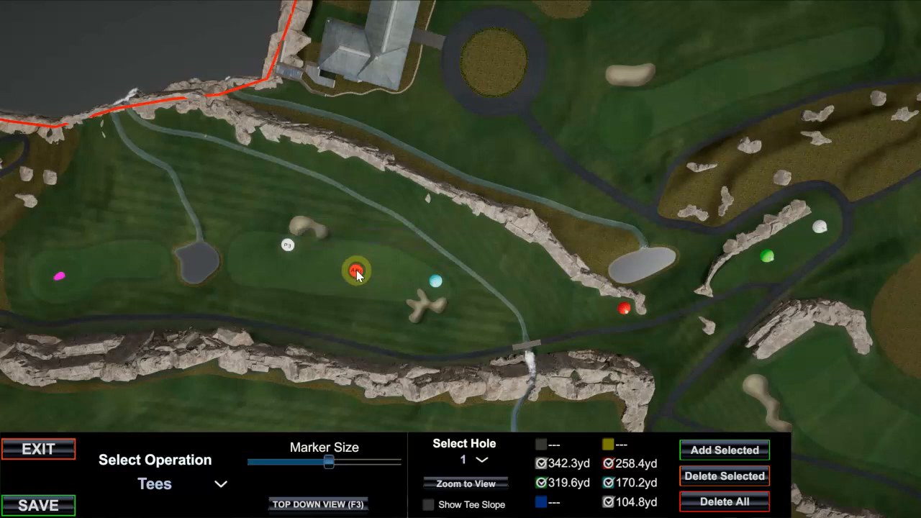
mouse_move(357, 273)
left_mouse_down()
mouse_move(347, 288)
mouse_move(337, 269)
mouse_move(384, 248)
mouse_move(292, 202)
mouse_move(257, 254)
mouse_move(338, 279)
mouse_move(360, 249)
mouse_move(368, 284)
left_mouse_up()
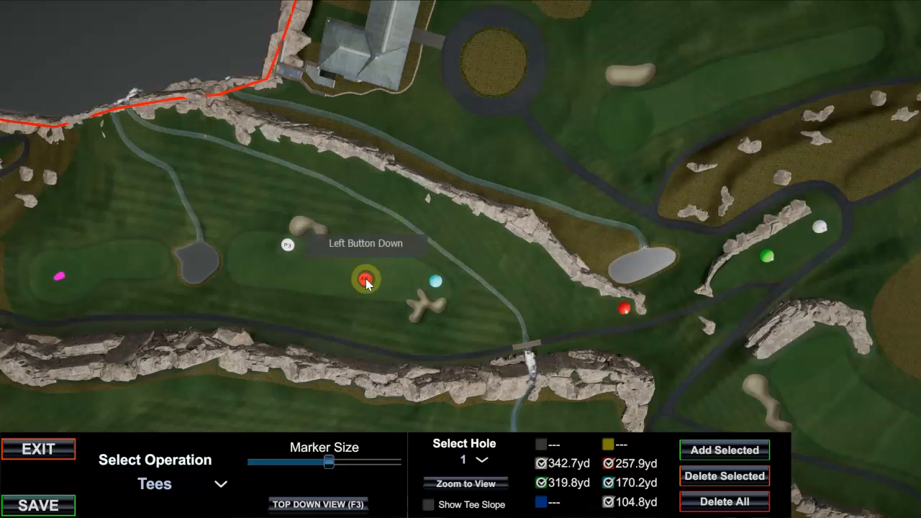
mouse_move(364, 283)
left_mouse_down()
mouse_move(365, 275)
mouse_move(590, 507)
left_mouse_up()
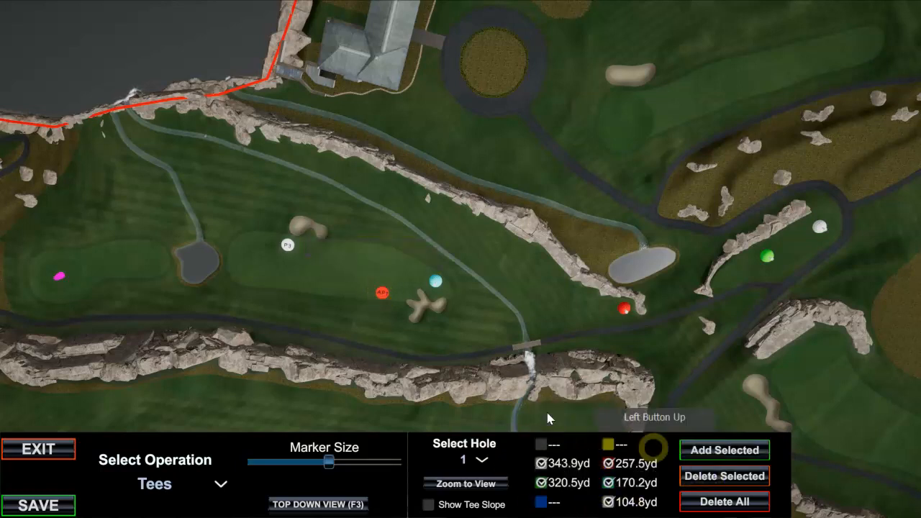
mouse_move(381, 294)
left_mouse_down()
mouse_move(345, 271)
mouse_move(350, 276)
left_mouse_up()
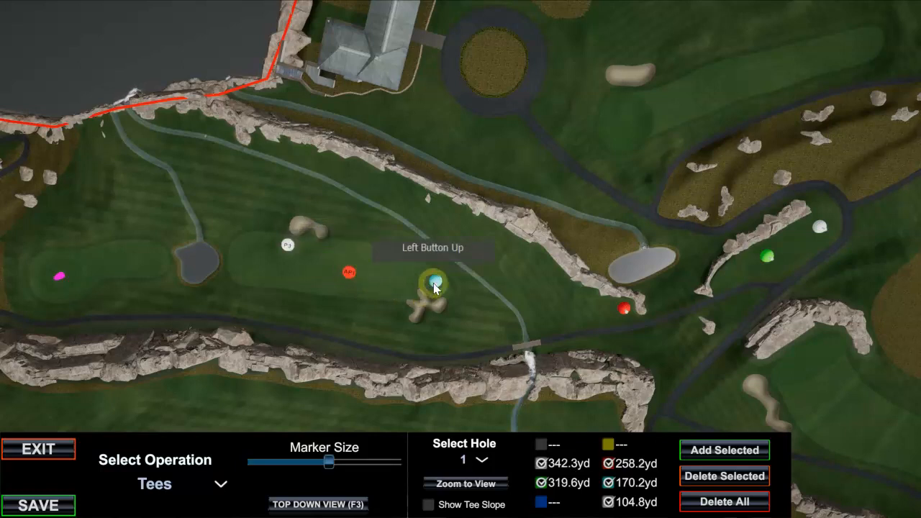
left_click_drag(350, 268, 343, 261)
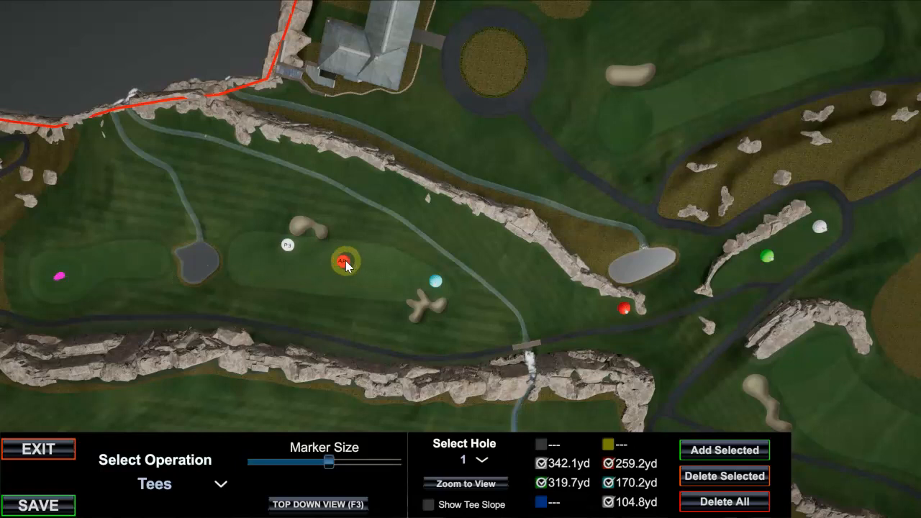
mouse_move(350, 262)
left_mouse_down()
mouse_move(353, 276)
mouse_move(508, 199)
mouse_move(805, 98)
mouse_move(907, 168)
mouse_move(918, 87)
mouse_move(855, 140)
mouse_move(858, 172)
mouse_move(344, 271)
left_mouse_up()
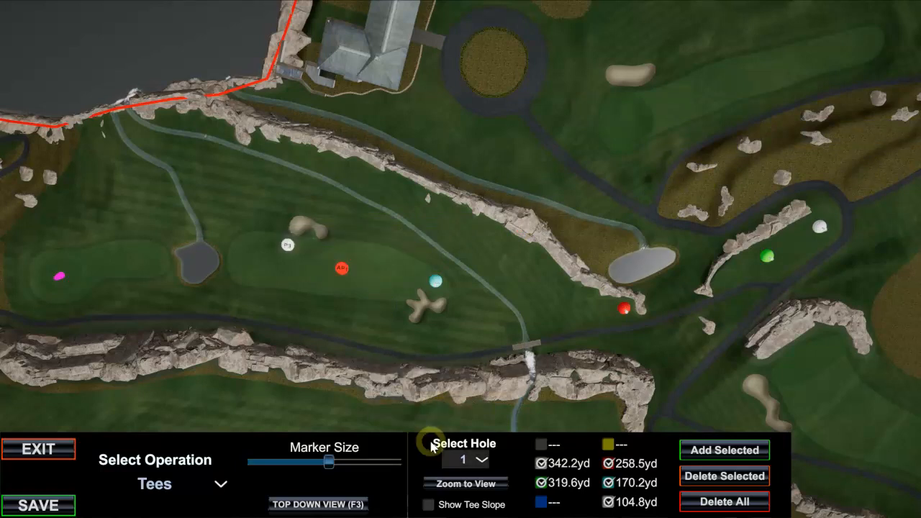
- Switch tee editing to hole 5 and place the selected tees as a set on the fairway north of the lake, with larger markers
right_click_drag(466, 225, 441, 215)
key("shift+e")
key("s")
key("s")
key("s")
key("a")
key("a")
key("a")
key("a")
key("a")
key("a")
key("a")
key("a")
key("a")
key("a")
key("a")
key("a")
key("a")
key("a")
left_click(301, 505)
right_click_drag(453, 312, 757, 309, "shift")
key("shift+q")
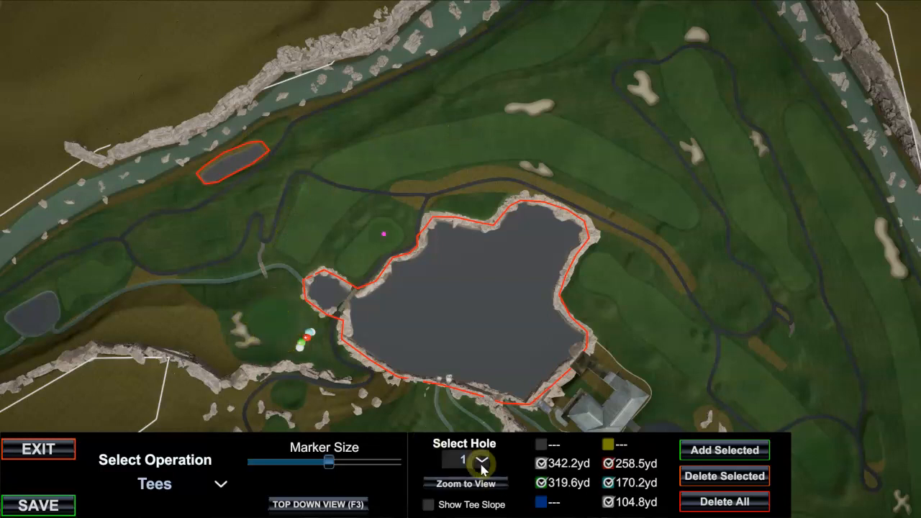
left_click(478, 459)
left_click(450, 387)
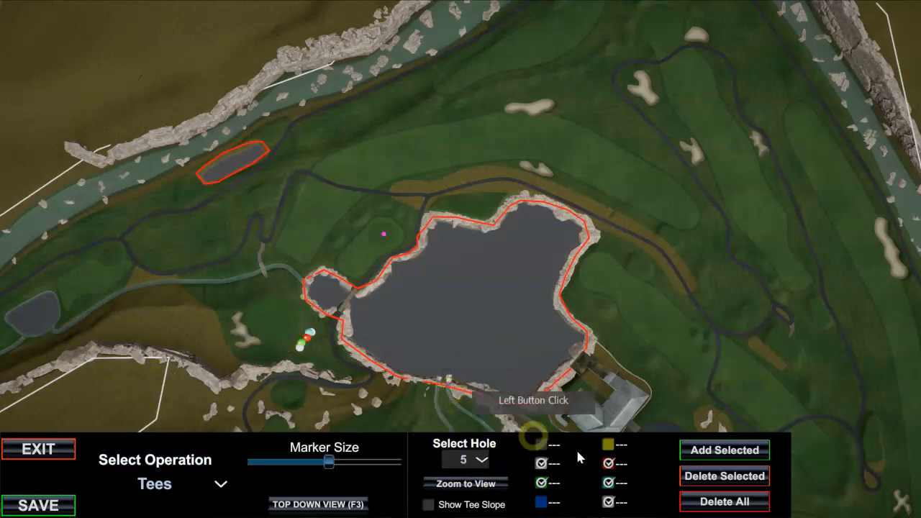
left_click(724, 451)
left_click(592, 171)
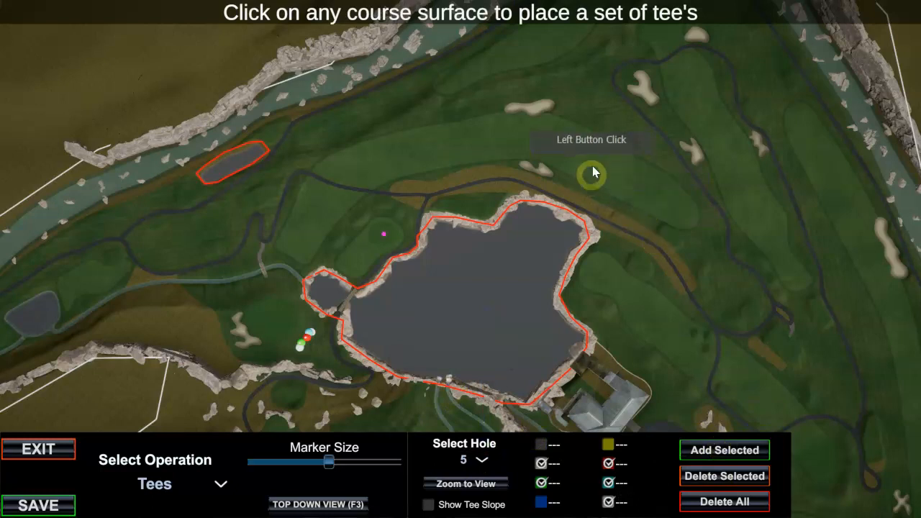
left_click(347, 351)
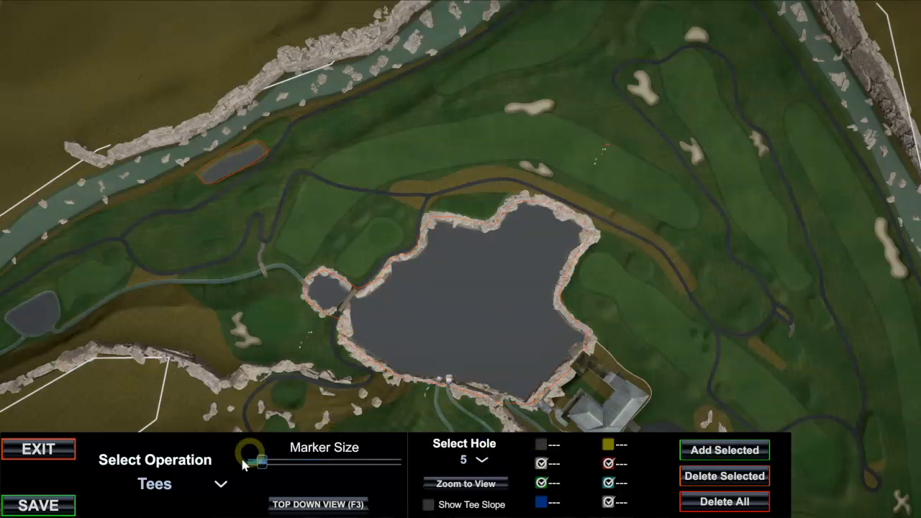
left_click_drag(279, 466, 359, 461)
left_click(583, 174)
- Shift hole 5's white tee southeast along the fairway and move its pin onto the green southwest of the lake, beside the bunker
mouse_move(594, 164)
left_mouse_down()
mouse_move(614, 200)
mouse_move(626, 202)
left_mouse_up()
left_click_drag(611, 138, 267, 317)
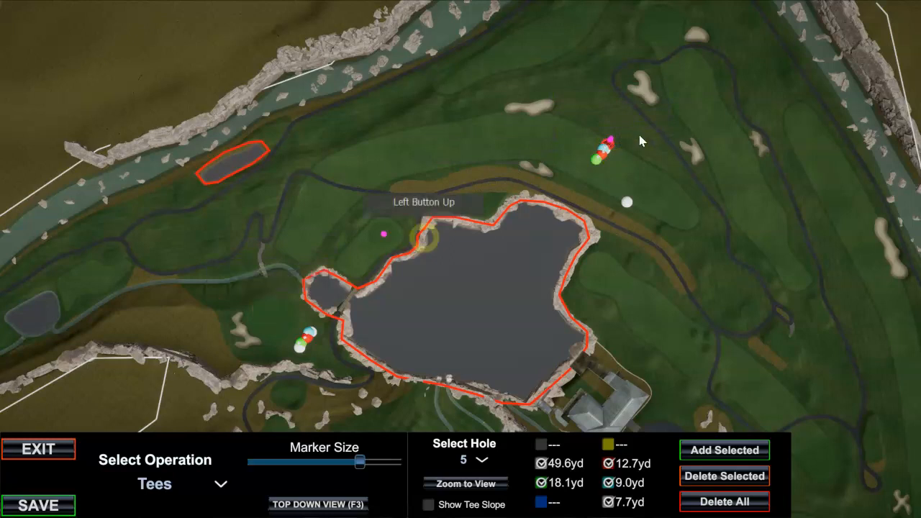
mouse_move(610, 140)
left_mouse_down()
mouse_move(334, 197)
mouse_move(264, 311)
mouse_move(272, 321)
left_mouse_up()
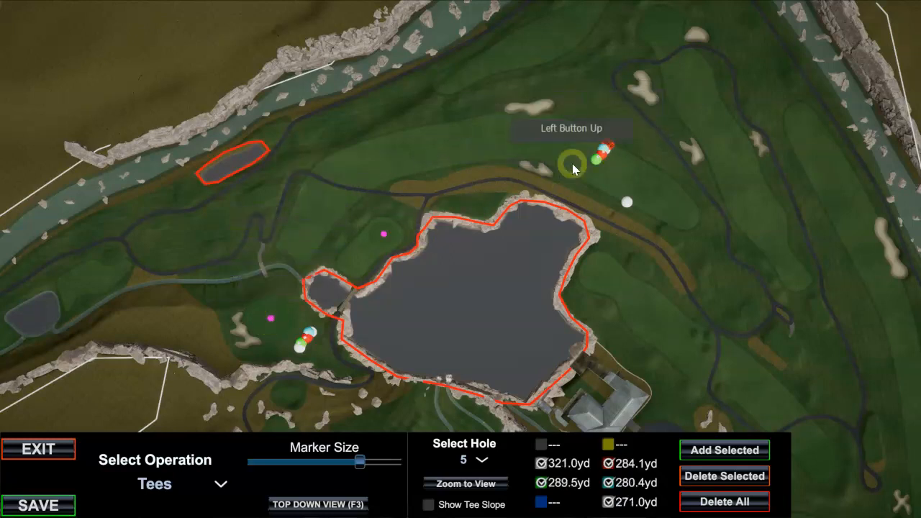
- Position hole 5's two aim points at the eastern and western ends of the fairway north of the lake, trying one over the water
mouse_move(609, 142)
left_mouse_down()
mouse_move(579, 120)
mouse_move(590, 141)
mouse_move(515, 128)
left_mouse_up()
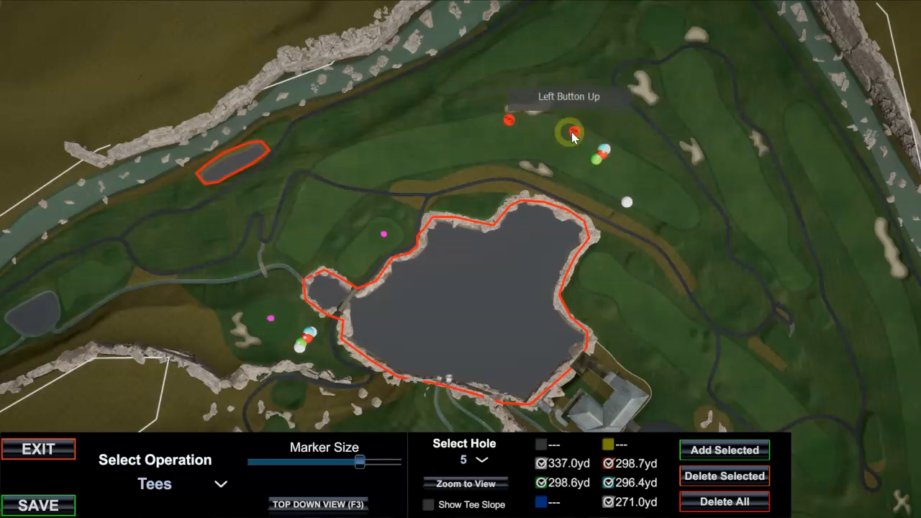
mouse_move(574, 133)
left_mouse_down()
mouse_move(674, 203)
mouse_move(662, 197)
left_mouse_up()
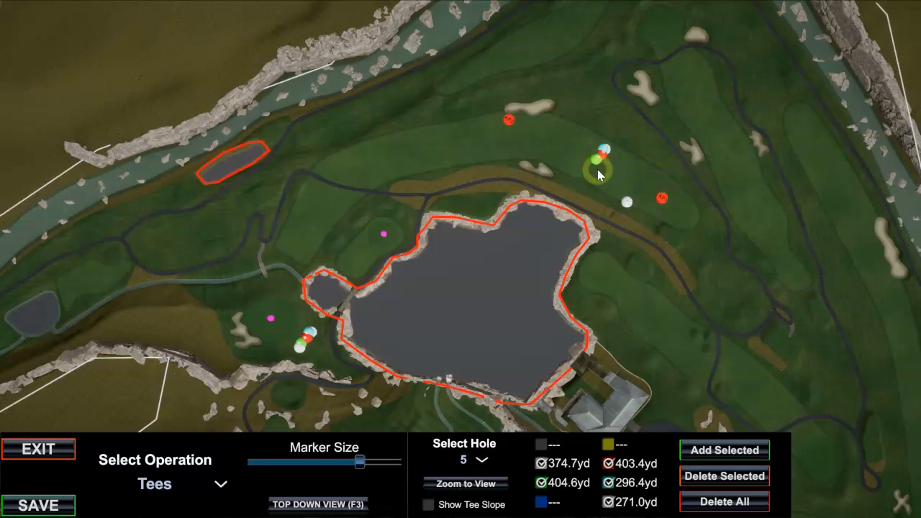
left_click_drag(661, 200, 554, 256)
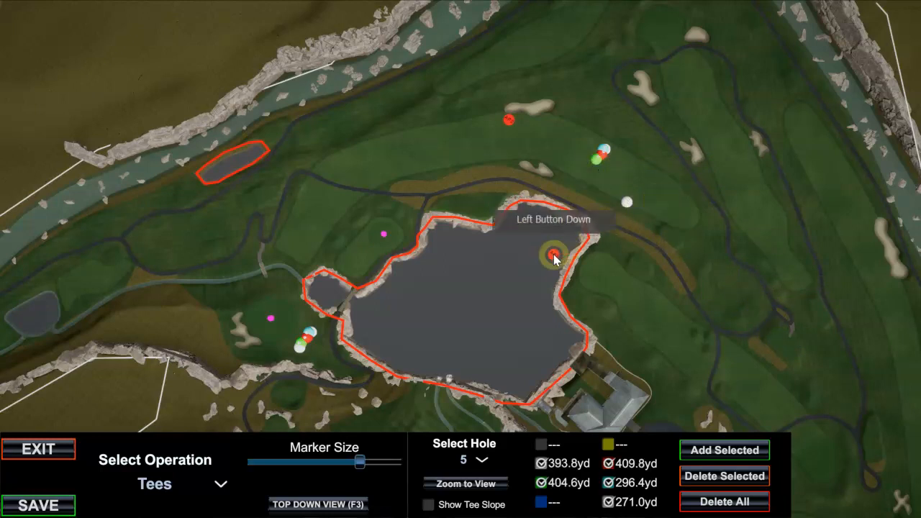
left_click_drag(592, 225, 664, 200)
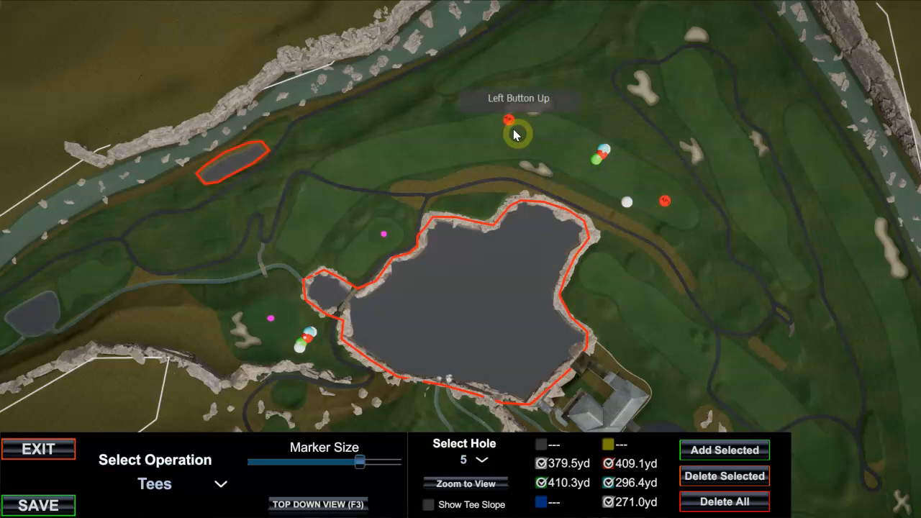
mouse_move(509, 120)
left_mouse_down()
mouse_move(380, 156)
mouse_move(357, 175)
left_mouse_up()
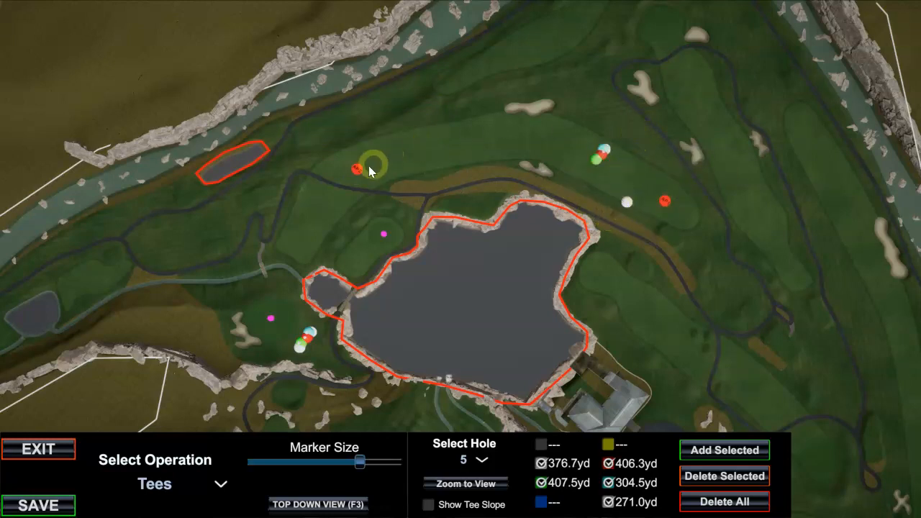
mouse_move(356, 170)
left_mouse_down()
mouse_move(322, 205)
mouse_move(356, 171)
left_mouse_up()
- Move hole 5's green, red and white tees onto the eastern tee boxes at about 448 yd, 375 yd and 484 yd
left_click_drag(591, 159, 667, 236)
left_click_drag(627, 193, 627, 193)
left_click_drag(669, 241, 761, 319)
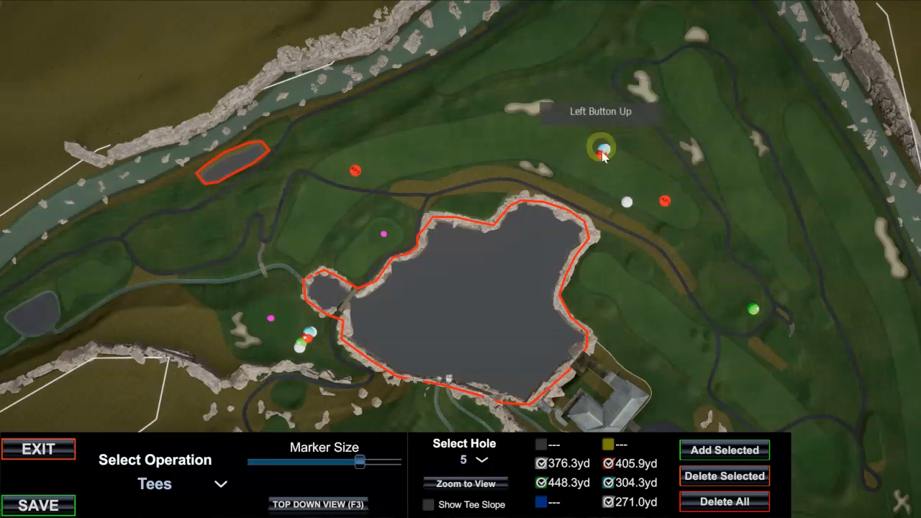
mouse_move(601, 155)
left_mouse_down()
mouse_move(669, 236)
mouse_move(603, 148)
mouse_move(586, 147)
left_mouse_up()
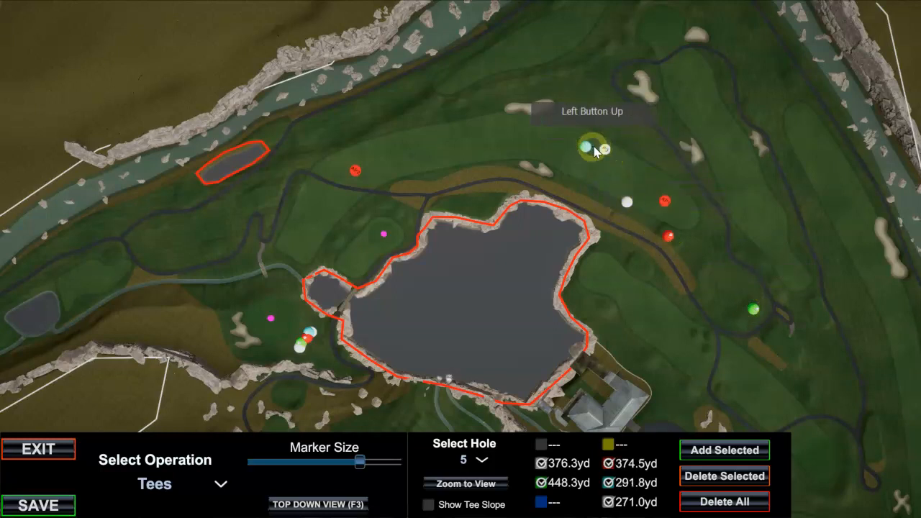
left_click_drag(629, 204, 787, 348)
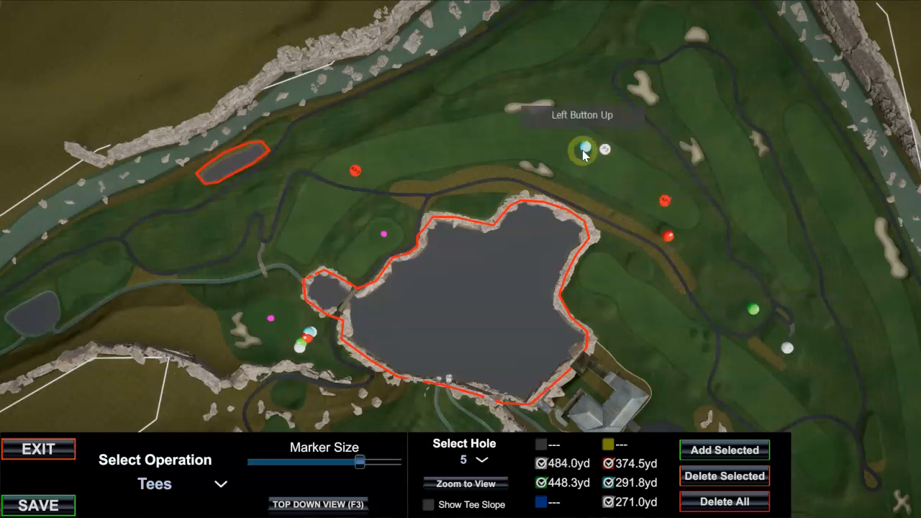
- Fine-tune hole 5's two aim points, and move the junior tee to about 243 yd and the PAR3 tee to about 132 yd
left_click_drag(668, 203, 755, 258)
mouse_move(729, 196)
left_mouse_down()
mouse_move(724, 153)
mouse_move(787, 317)
mouse_move(758, 334)
mouse_move(793, 262)
mouse_move(714, 200)
mouse_move(640, 229)
mouse_move(753, 244)
mouse_move(765, 314)
mouse_move(747, 298)
mouse_move(771, 327)
mouse_move(672, 243)
mouse_move(675, 217)
mouse_move(623, 157)
mouse_move(675, 245)
mouse_move(594, 435)
mouse_move(701, 485)
mouse_move(671, 356)
mouse_move(655, 183)
mouse_move(644, 190)
mouse_move(662, 202)
left_mouse_up()
mouse_move(357, 171)
left_mouse_down()
mouse_move(612, 114)
mouse_move(420, 141)
mouse_move(363, 171)
mouse_move(615, 148)
mouse_move(482, 144)
mouse_move(384, 166)
mouse_move(531, 126)
mouse_move(555, 132)
mouse_move(380, 159)
mouse_move(358, 139)
mouse_move(384, 147)
mouse_move(372, 157)
mouse_move(369, 150)
mouse_move(377, 161)
mouse_move(361, 171)
left_mouse_up()
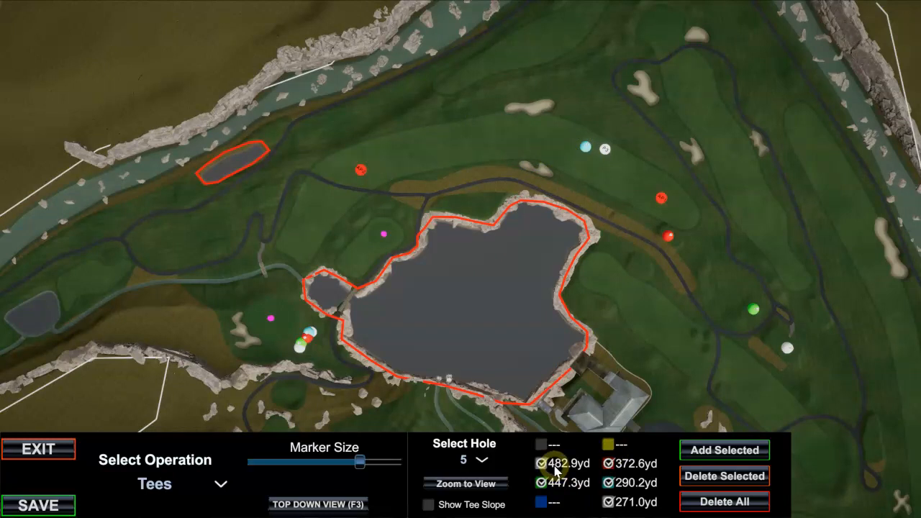
mouse_move(592, 146)
left_mouse_down()
mouse_move(507, 142)
mouse_move(519, 138)
left_mouse_up()
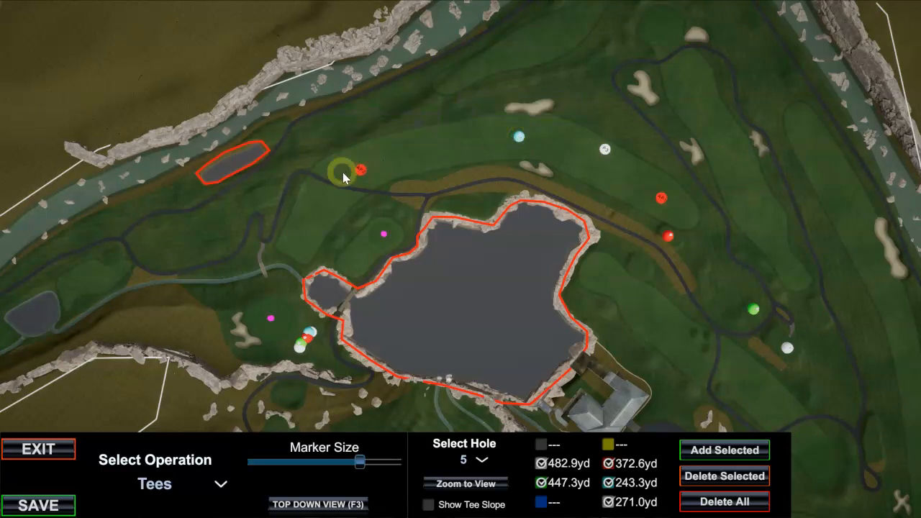
mouse_move(607, 153)
left_mouse_down()
mouse_move(574, 180)
mouse_move(487, 149)
mouse_move(411, 148)
mouse_move(363, 175)
mouse_move(432, 154)
mouse_move(341, 181)
mouse_move(350, 156)
left_mouse_up()
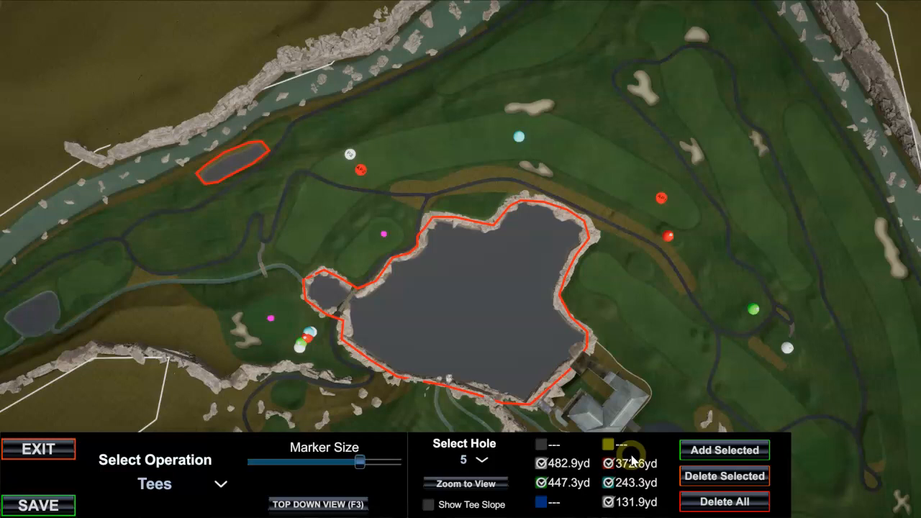
- Show the tee slope overlay, examine the slopes of the tee boxes across the course, and hide the overlay again
left_click(428, 506)
left_click(429, 506)
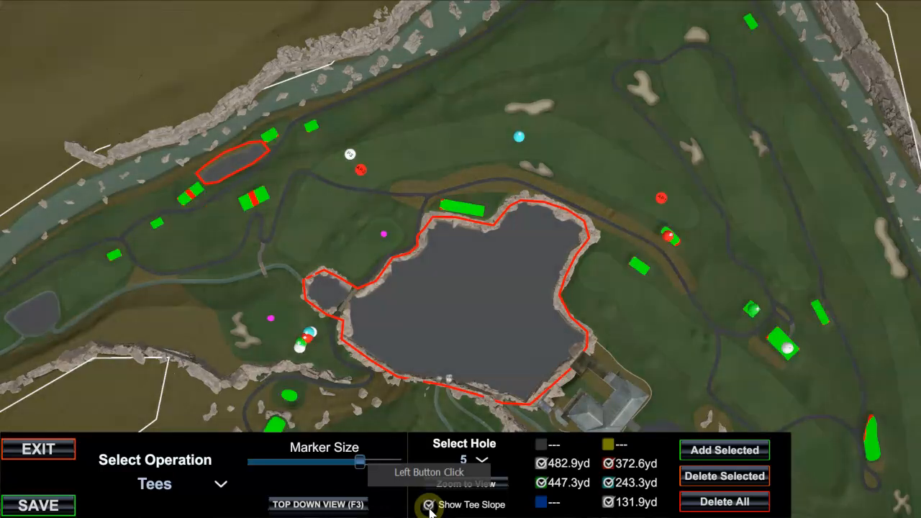
right_click_drag(513, 311, 691, 180)
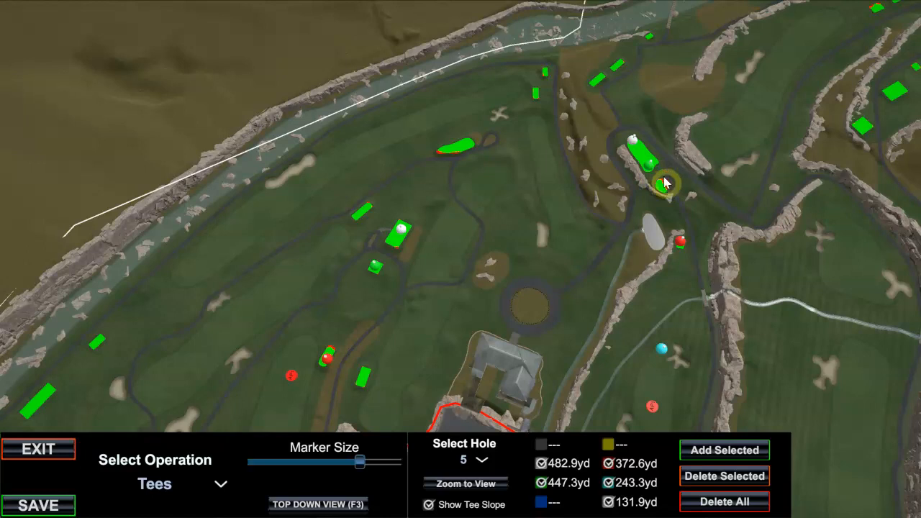
mouse_move(665, 188)
right_mouse_down()
mouse_move(586, 202)
mouse_move(655, 169)
mouse_move(661, 176)
mouse_move(667, 127)
right_mouse_up()
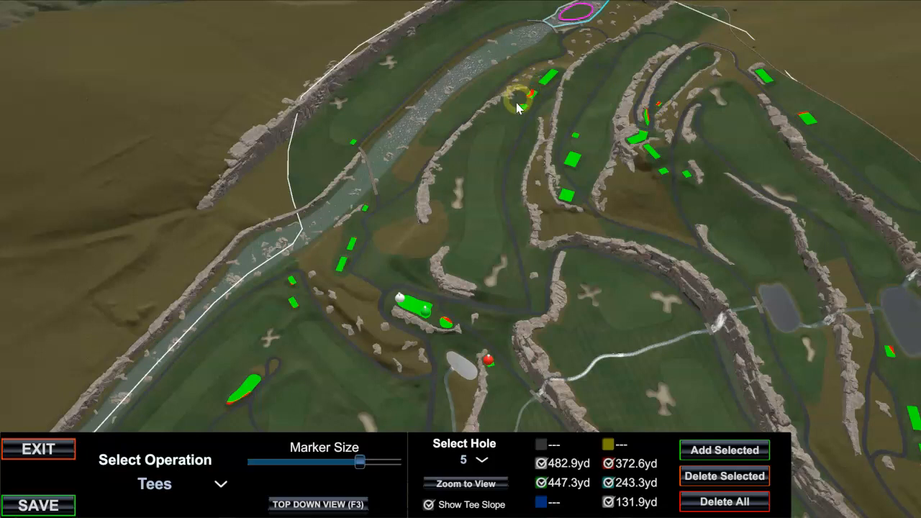
right_click_drag(528, 103, 278, 203)
left_click(430, 505)
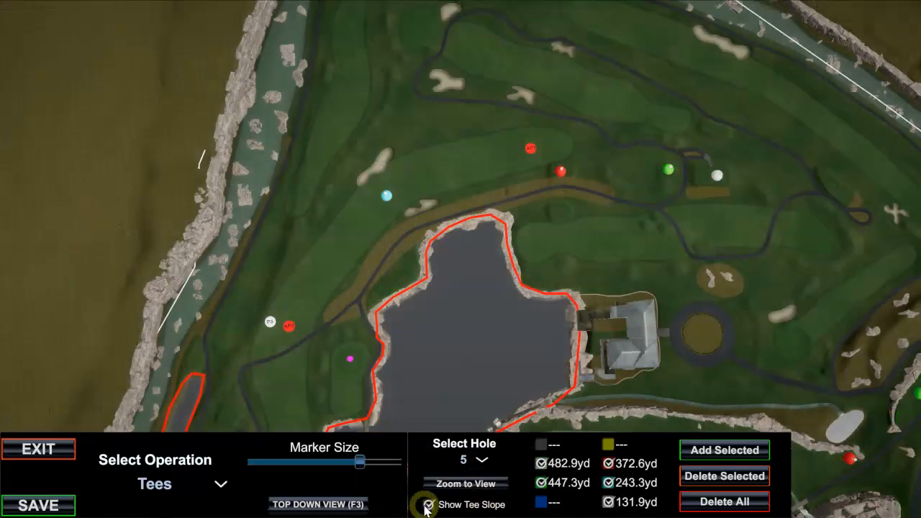
- Switch tee editing to hole 2 and bring its tees and the surrounding course into view
left_click(482, 461)
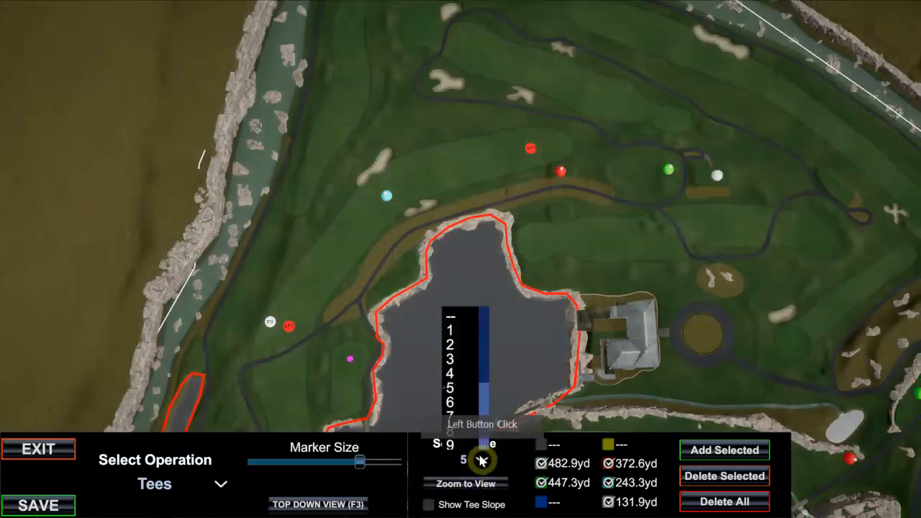
left_click(450, 344)
left_click(486, 495)
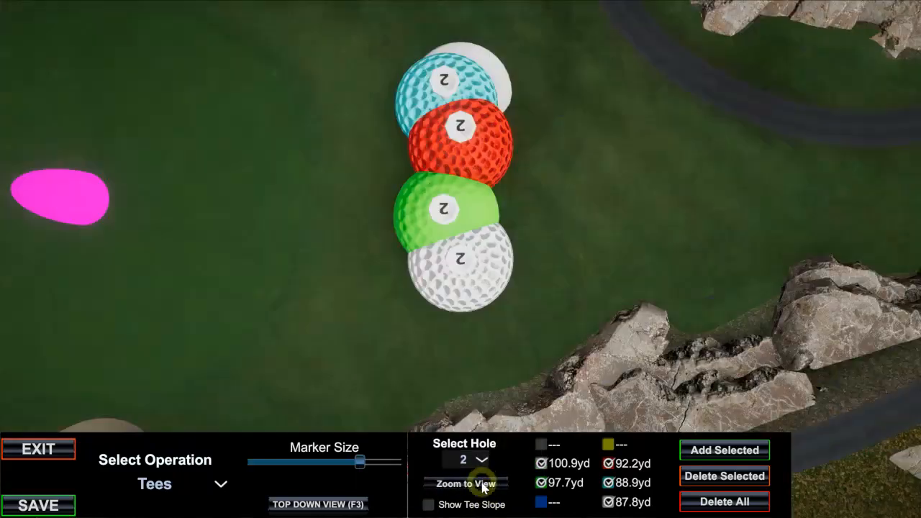
left_click(480, 274)
key("shift+s")
right_click_drag(480, 275, 662, 285)
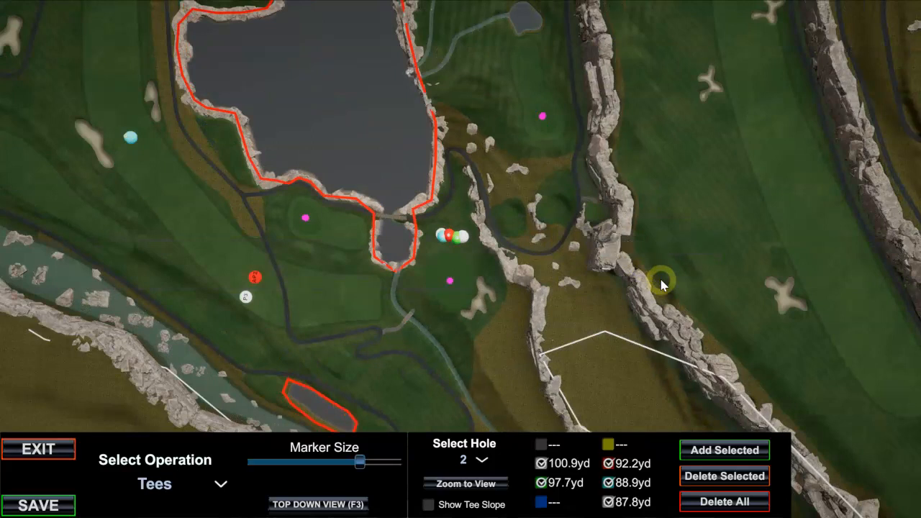